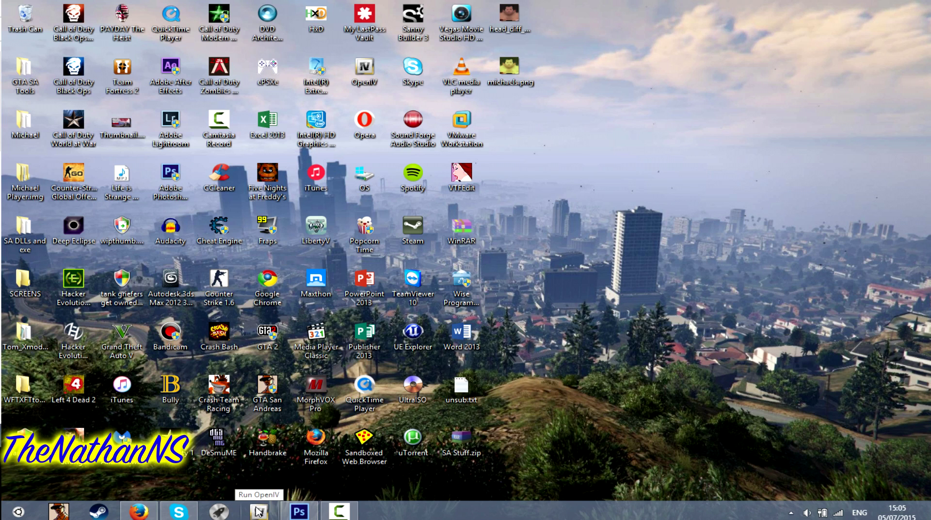
Step: Launch OpenIV and load the Windows version of Grand Theft Auto V
click(258, 512)
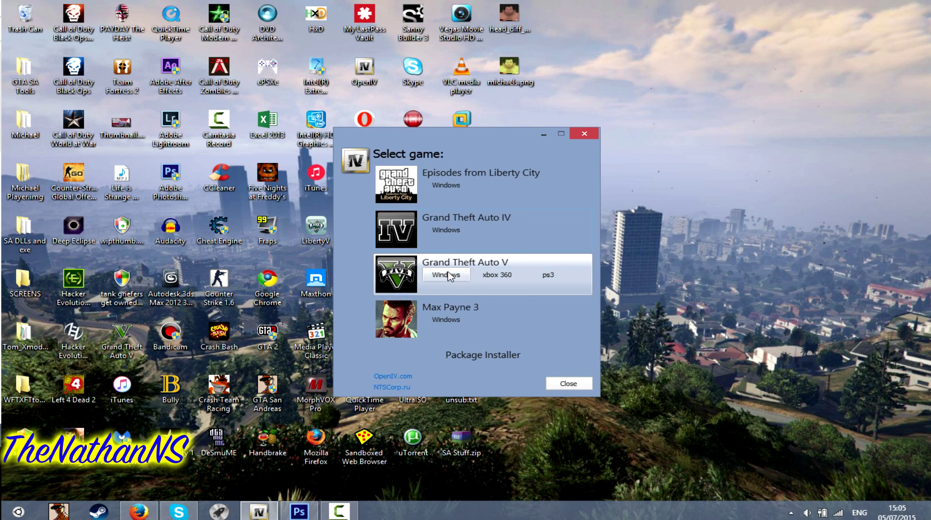
click(450, 277)
click(445, 276)
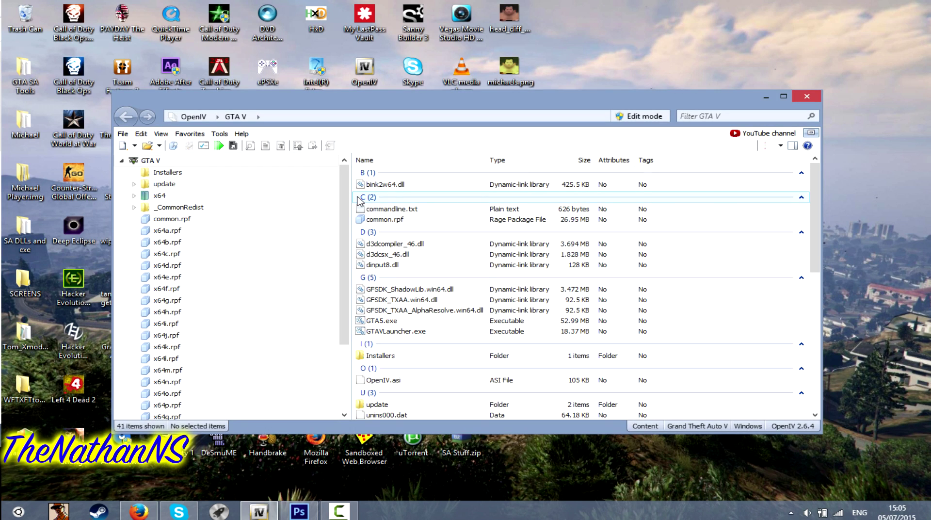
Step: Expand the x64v.rpf archive in the game tree down to the contents of its models/cdimages folder
scroll(297, 379, down, 3)
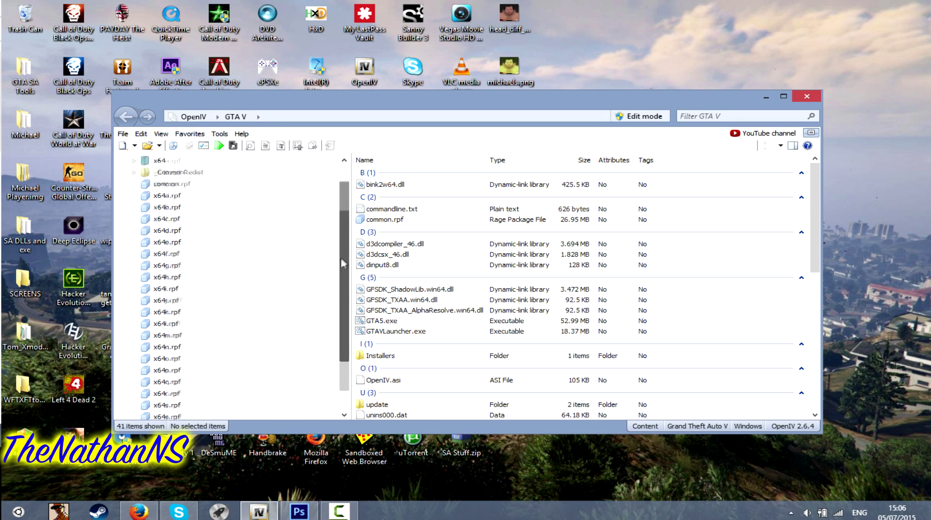
scroll(318, 291, up, 3)
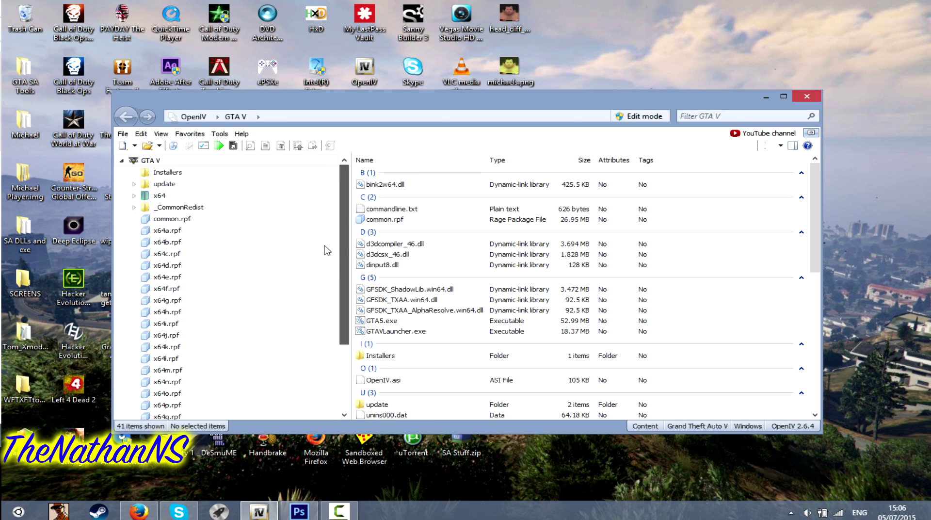
scroll(327, 291, down, 3)
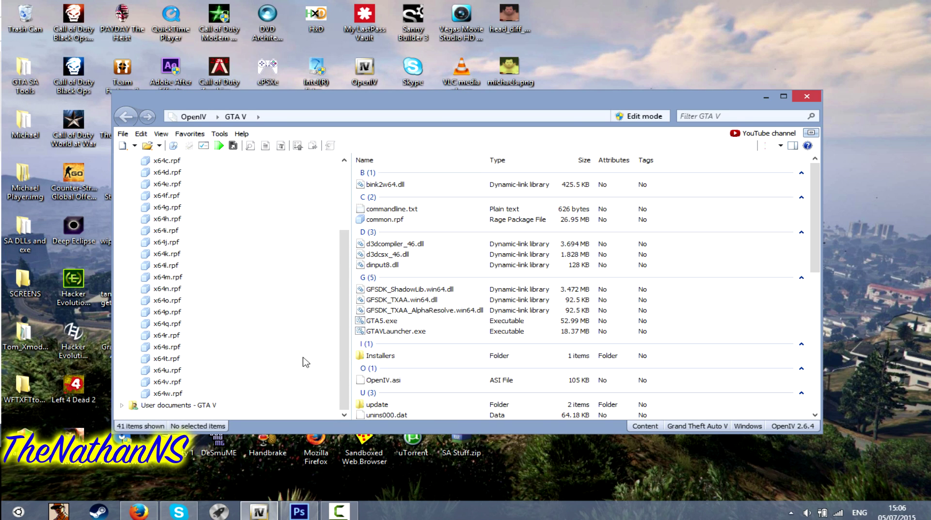
click(154, 382)
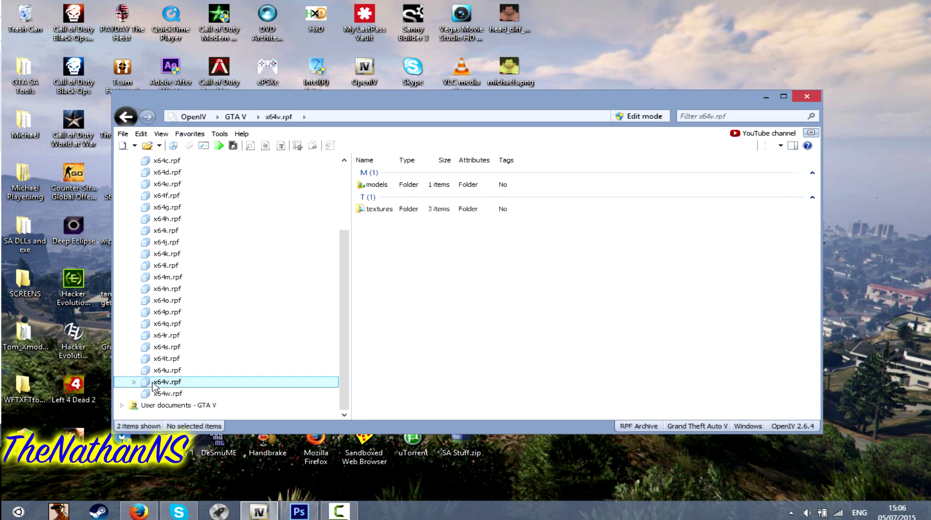
click(133, 382)
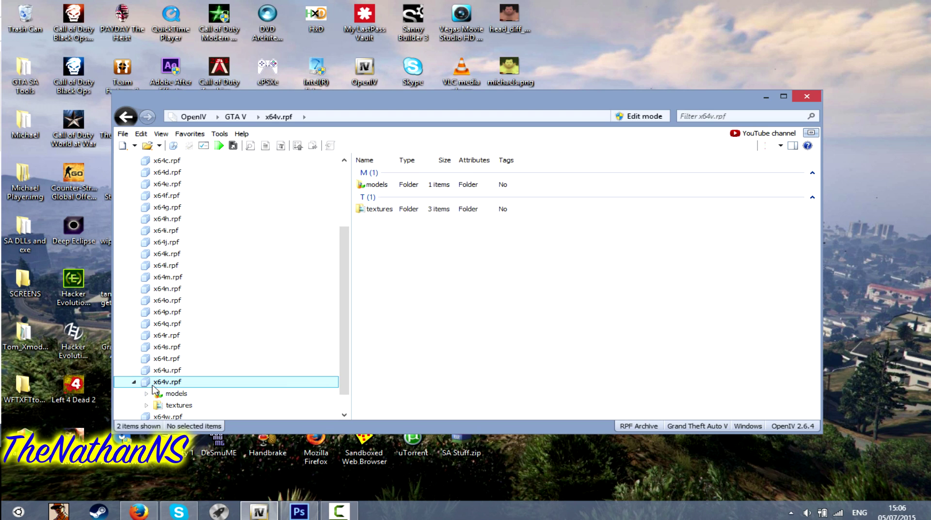
click(146, 394)
click(159, 372)
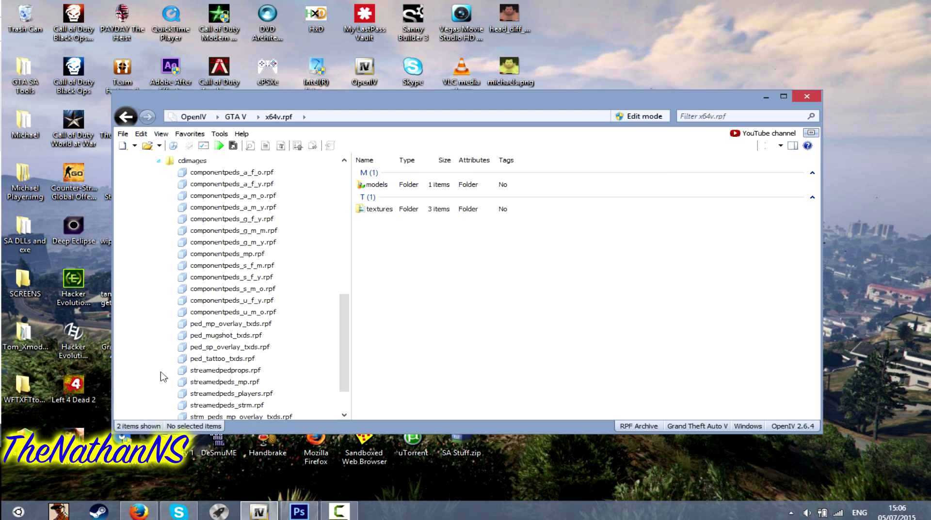
Step: Look through the archives in cdimages and view the ped files inside componentpeds_a_f_y.rpf
scroll(218, 336, up, 1)
scroll(219, 336, down, 1)
scroll(219, 336, up, 1)
scroll(221, 325, down, 1)
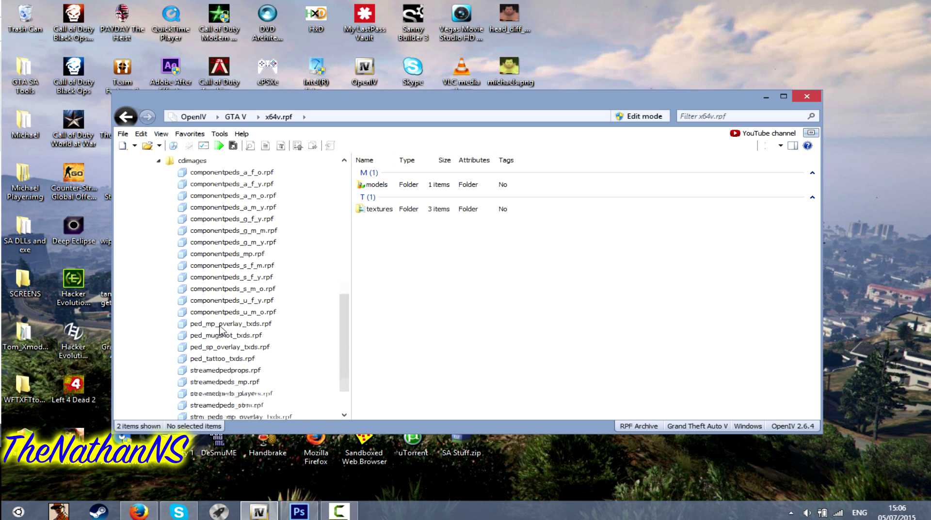
click(262, 174)
click(269, 185)
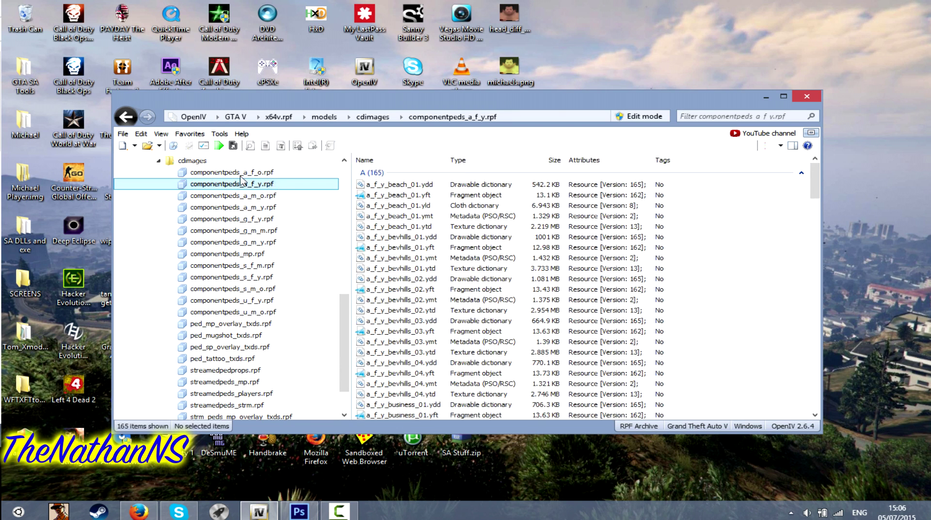
Step: Examine the multiplayer body overlay texture dictionaries in ped_mp_overlay_txds.rpf
click(241, 324)
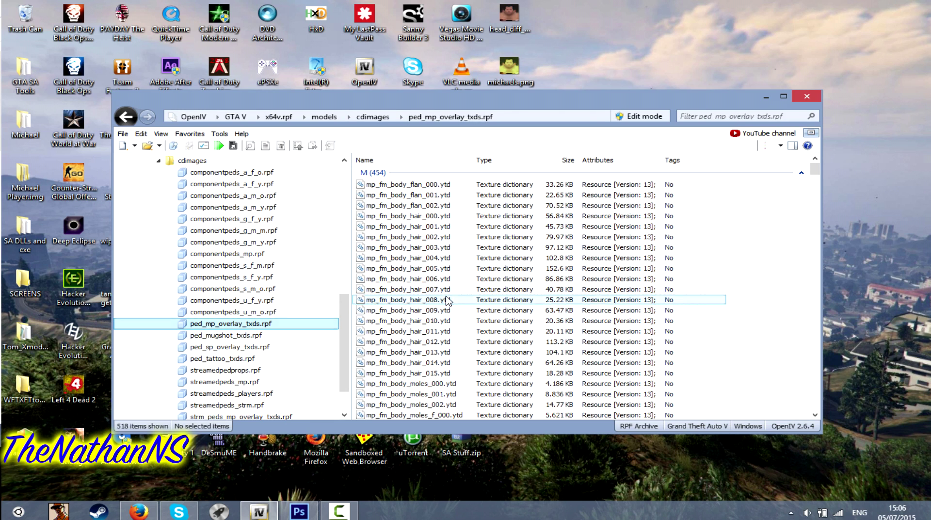
click(447, 301)
scroll(439, 335, down, 1)
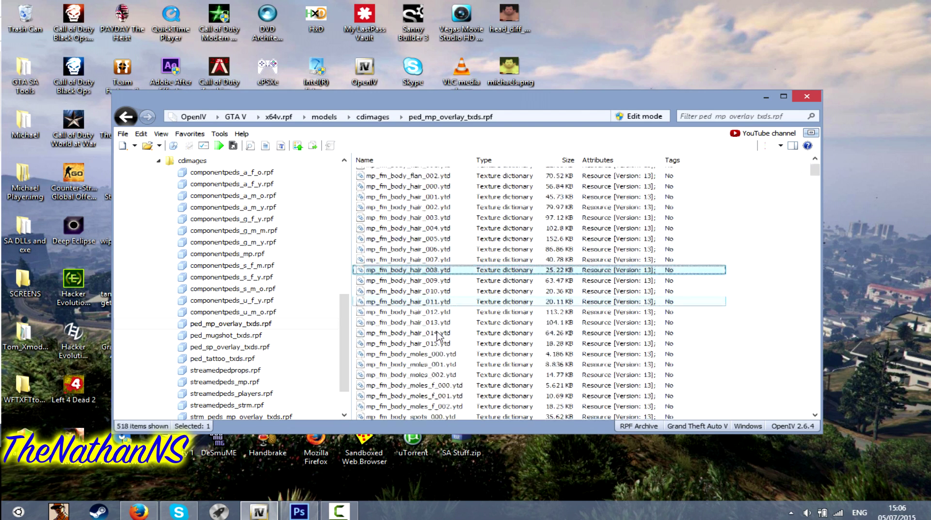
scroll(439, 335, up, 1)
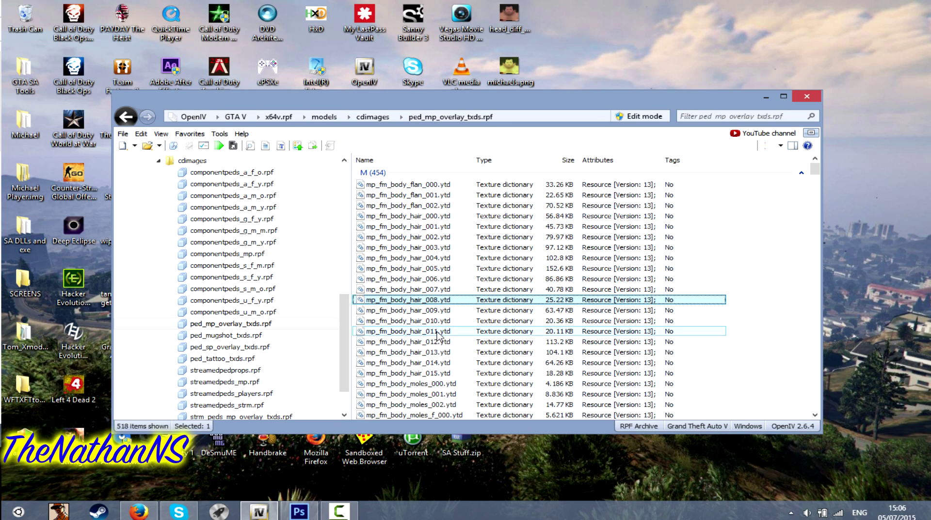
Step: Examine the sp_fr, sp_mi and sp_tp tattoo texture dictionaries in ped_sp_overlay_txds.rpf
click(231, 347)
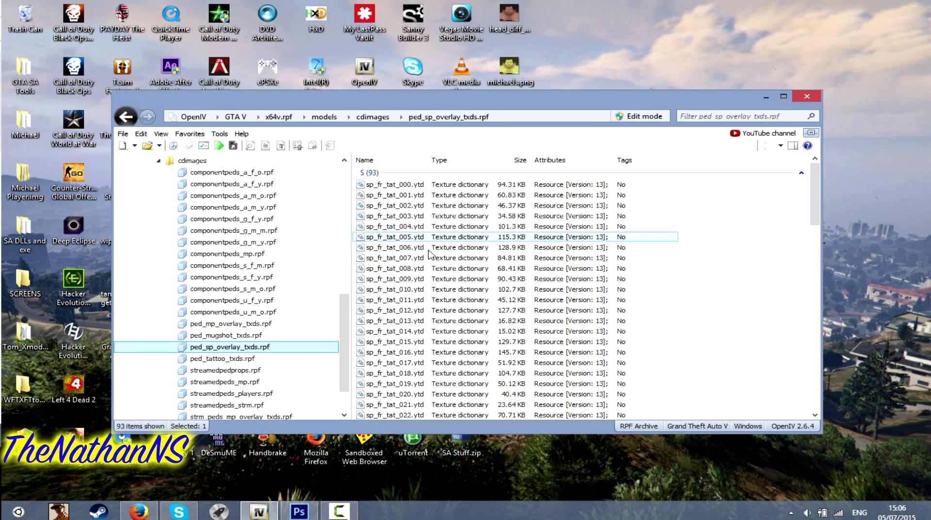
click(406, 248)
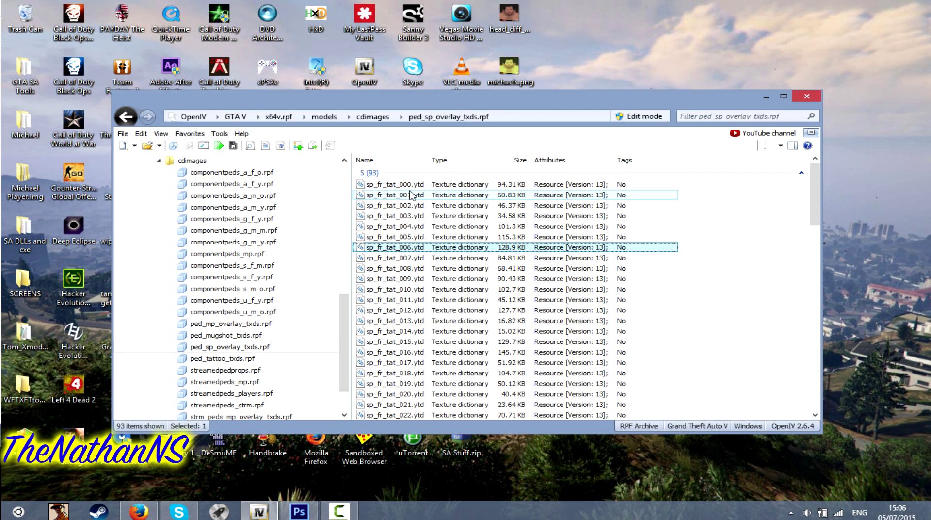
click(382, 186)
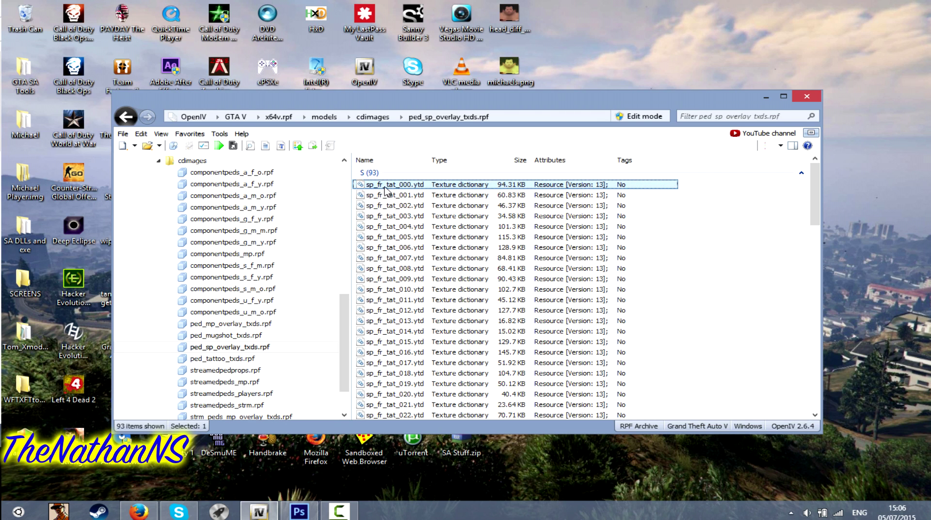
scroll(405, 299, down, 12)
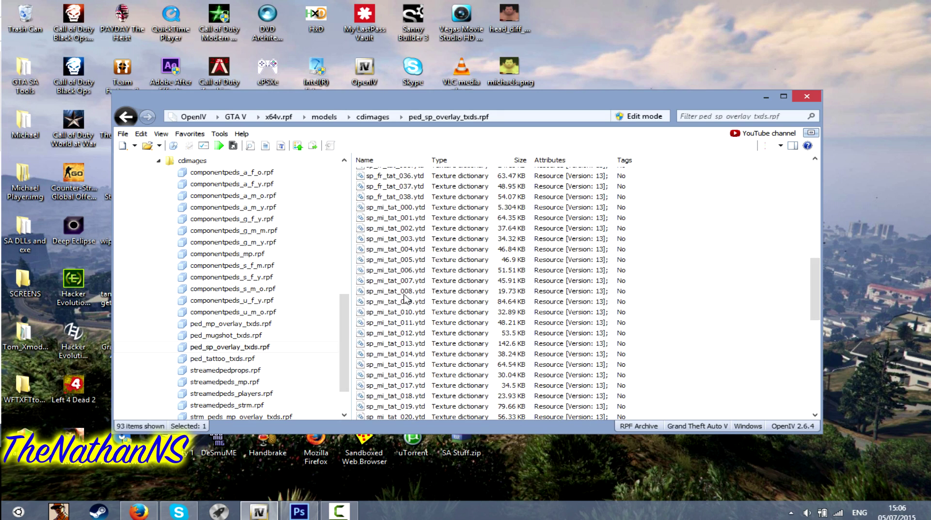
click(393, 301)
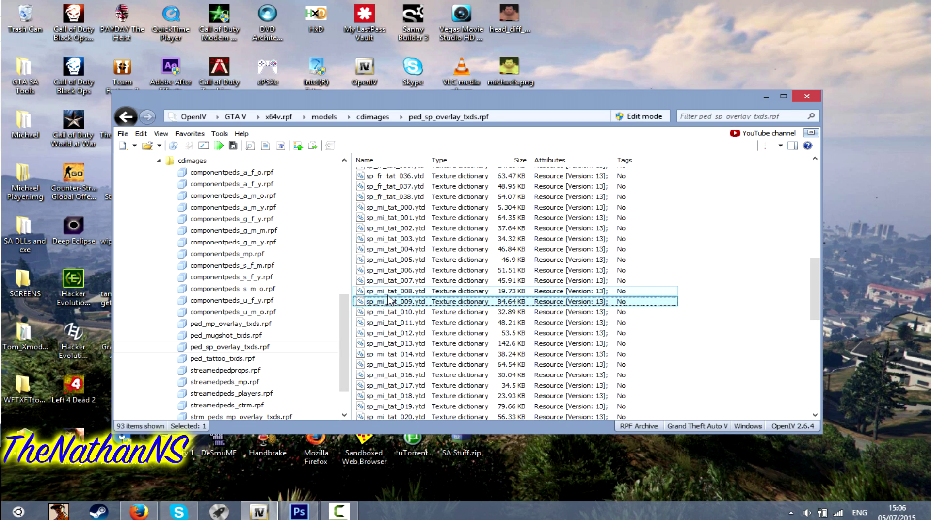
scroll(386, 342, down, 5)
click(379, 313)
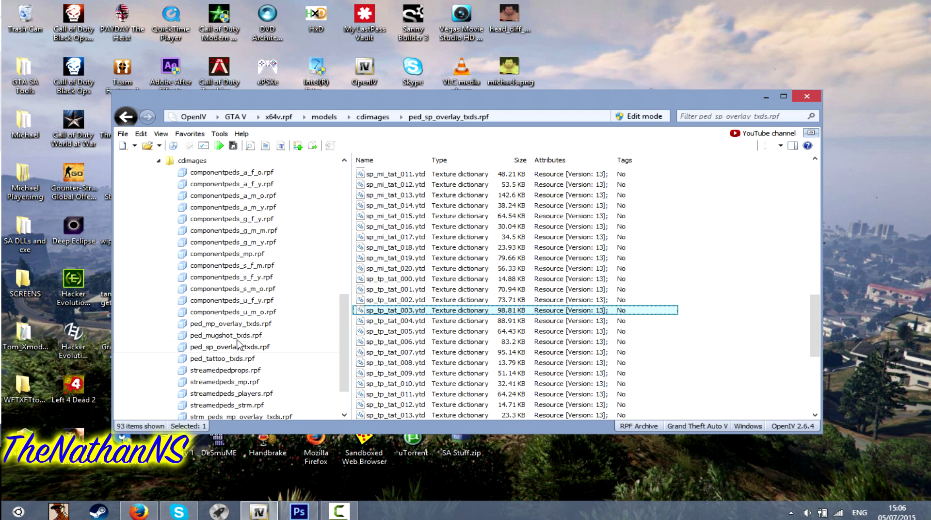
Step: View the multiplayer ped folders in streamedpeds_mp.rpf, including mp_f_freemode_01, mp_m_freemode_01, mp_m_marston_01 and mp_m_niko_01
click(241, 383)
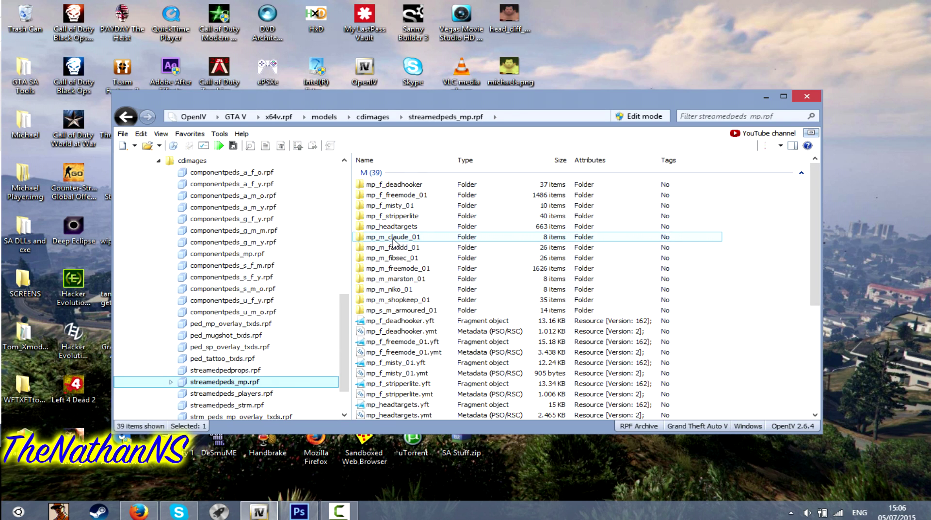
click(392, 195)
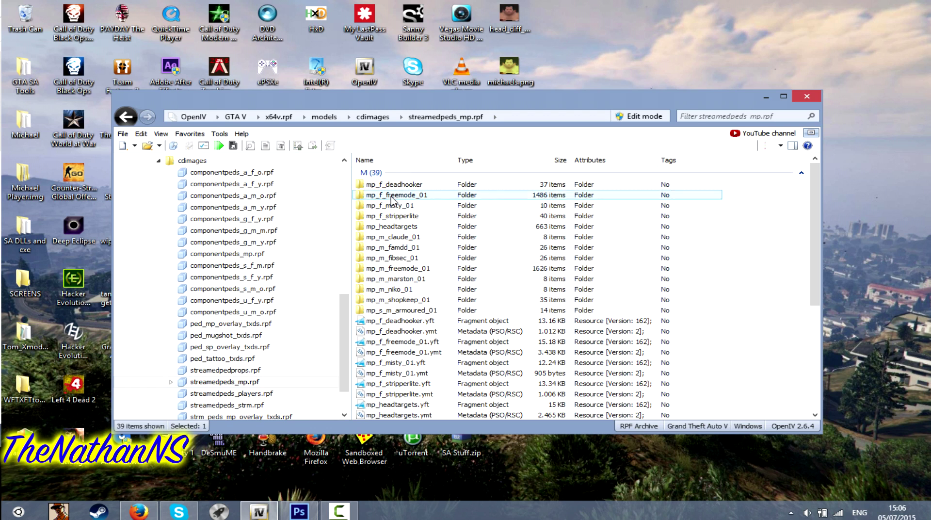
click(398, 270)
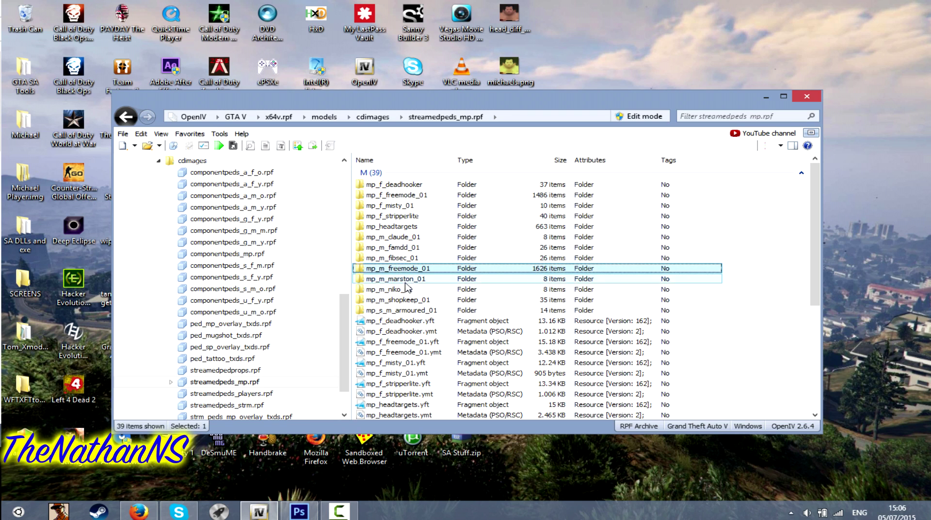
click(397, 279)
click(395, 289)
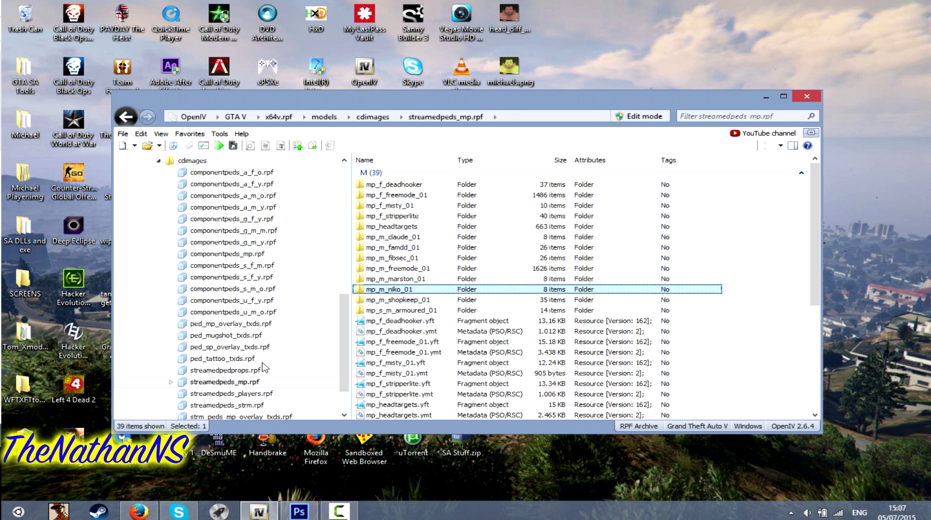
Step: Open the player_zero folder inside the streamedpeds_players.rpf archive
click(261, 404)
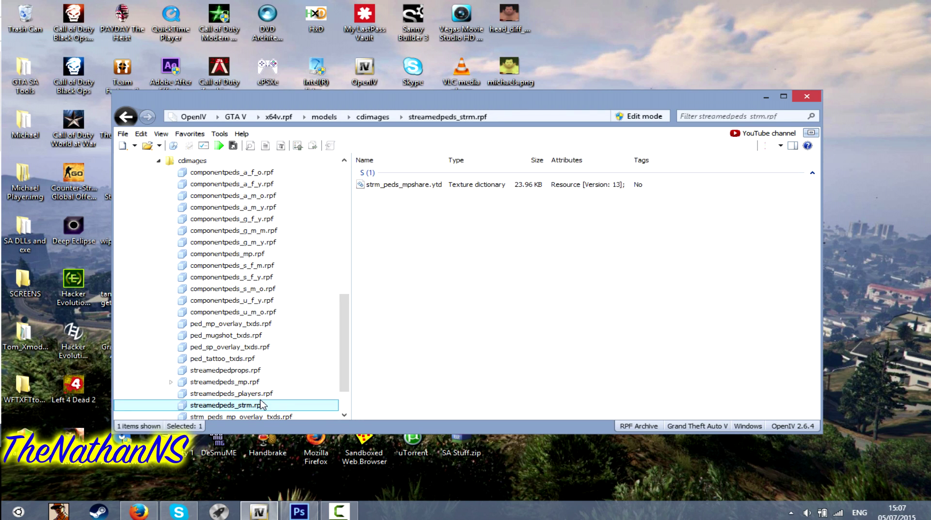
click(232, 396)
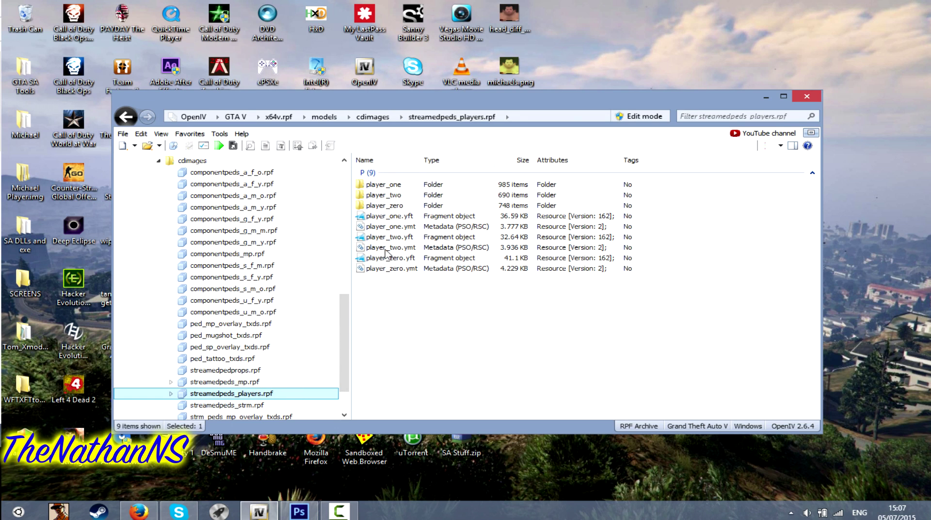
click(386, 185)
click(394, 209)
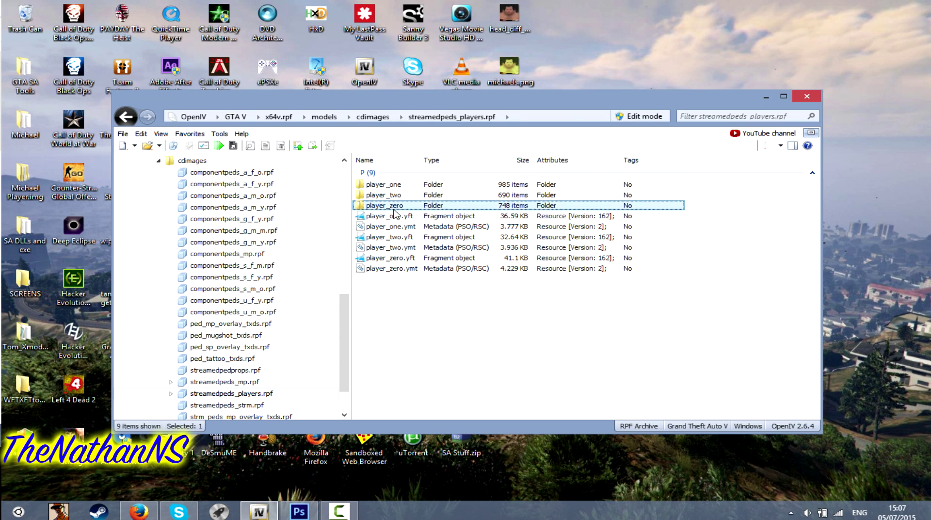
click(399, 196)
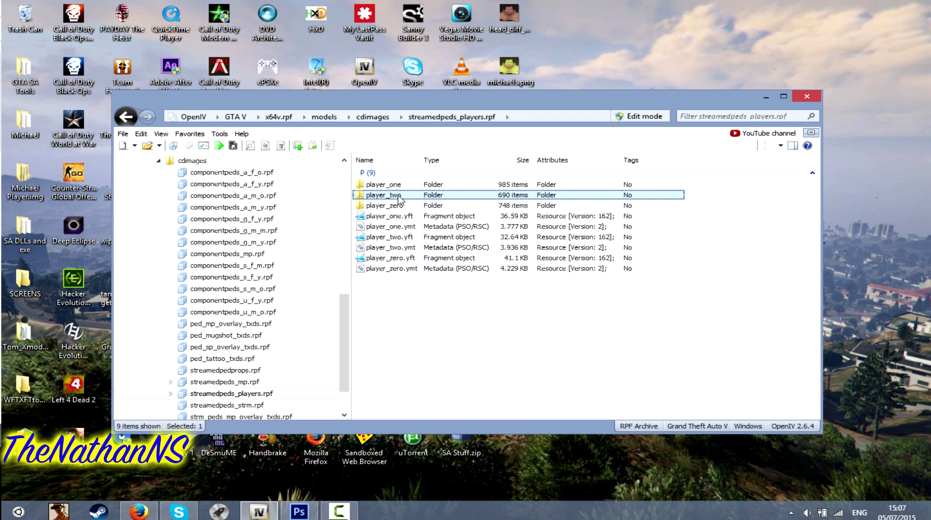
click(399, 186)
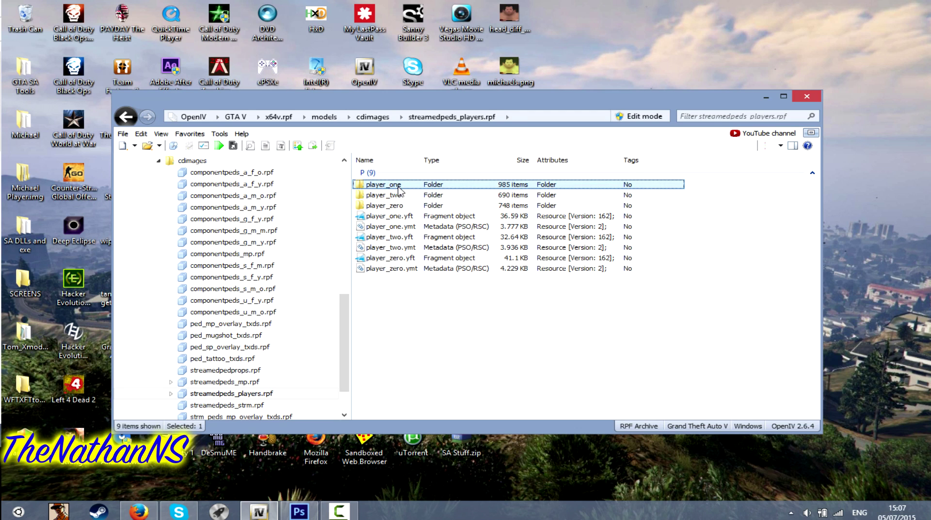
click(397, 206)
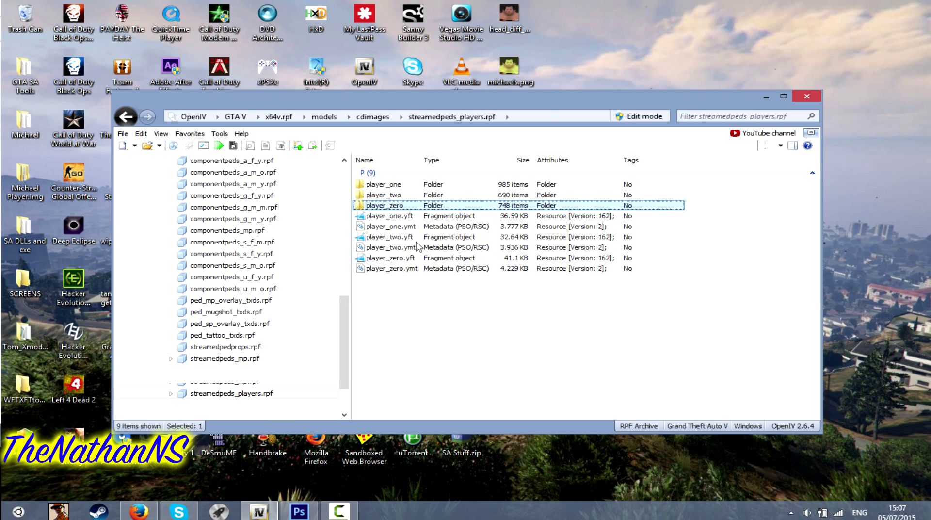
key(Return)
Step: Look through the player_zero model and texture files, from the accs and berd entries down to the task entries
scroll(443, 298, down, 10)
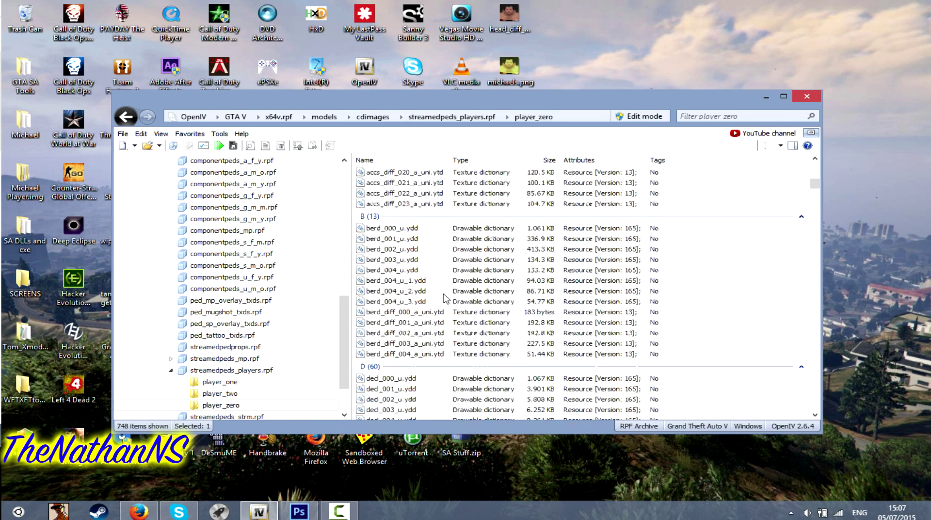
scroll(443, 299, down, 15)
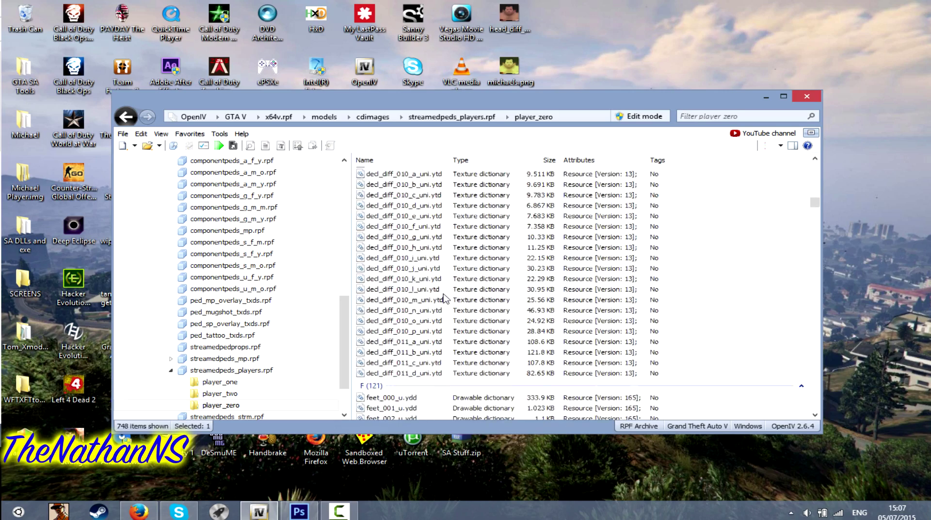
scroll(444, 298, down, 10)
scroll(444, 299, up, 5)
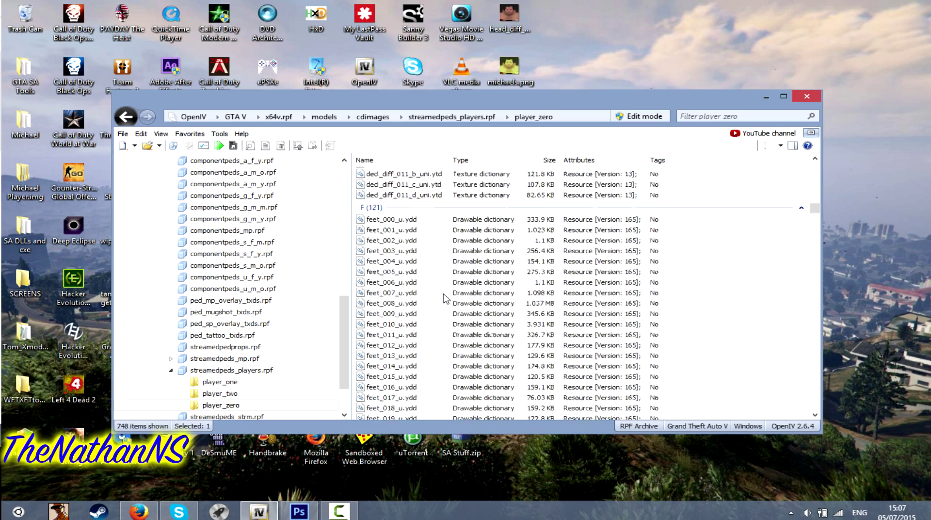
scroll(444, 298, down, 15)
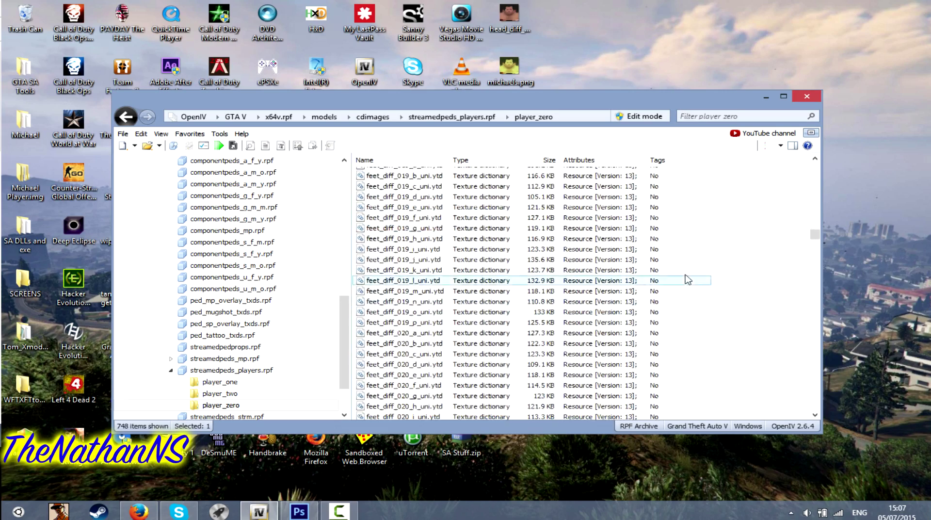
scroll(688, 280, down, 20)
scroll(698, 296, down, 20)
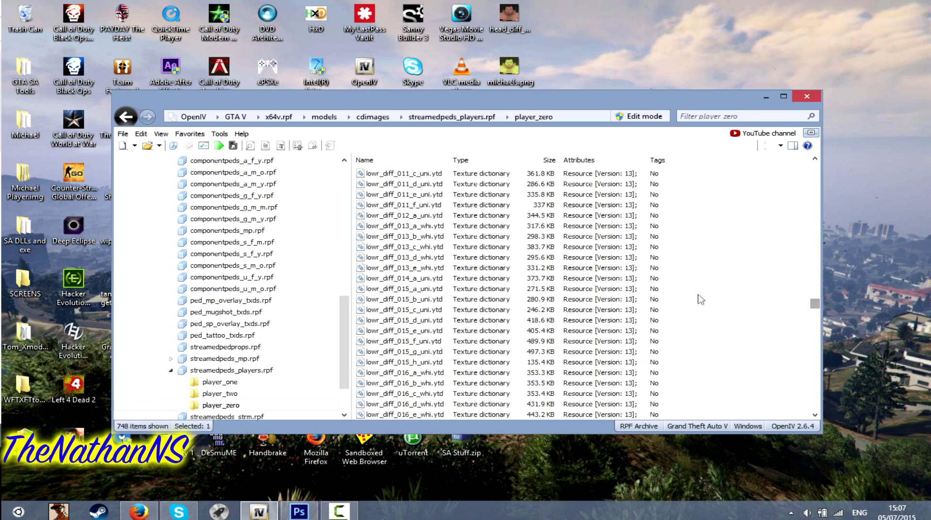
scroll(701, 299, down, 20)
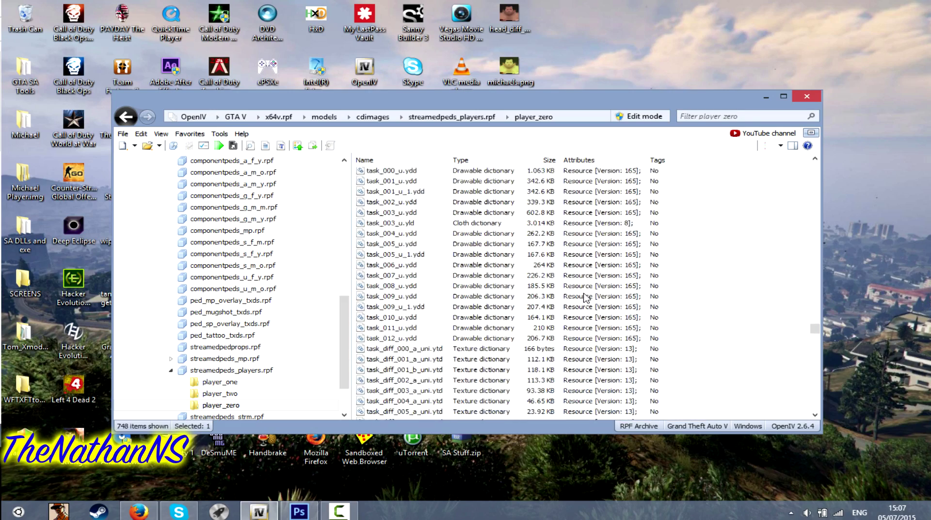
Step: View the uppr_007_u.ydd clothing model from the player_zero folder in the Model Viewer, checking which texture file it uses
scroll(587, 297, down, 15)
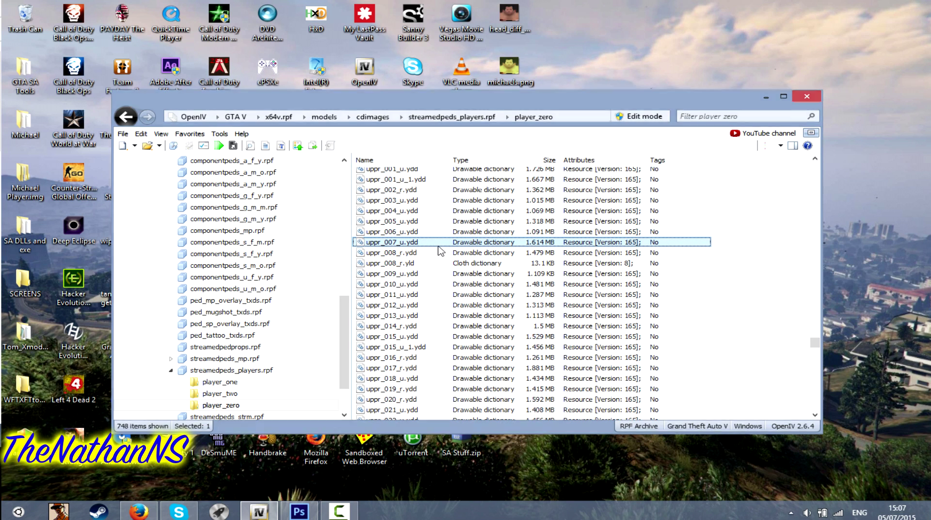
double_click(438, 246)
scroll(516, 231, up, 3)
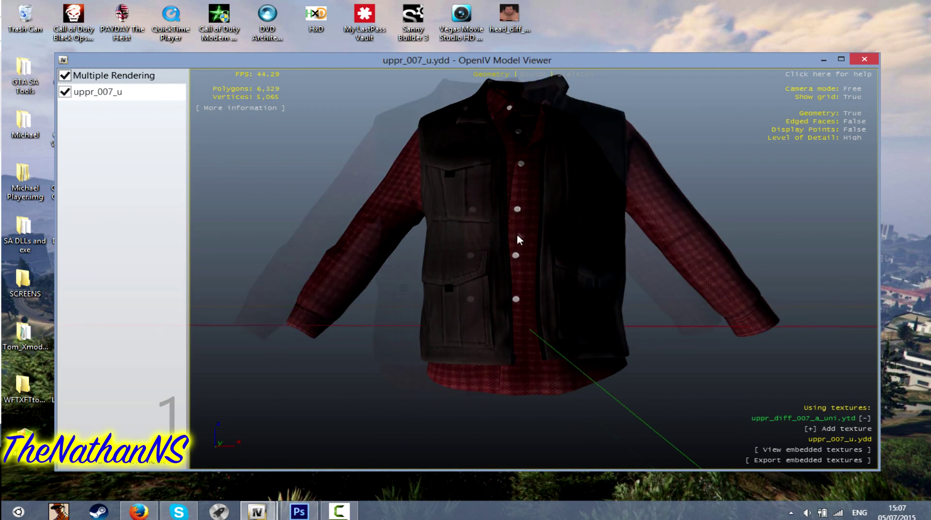
drag(518, 238, 509, 209)
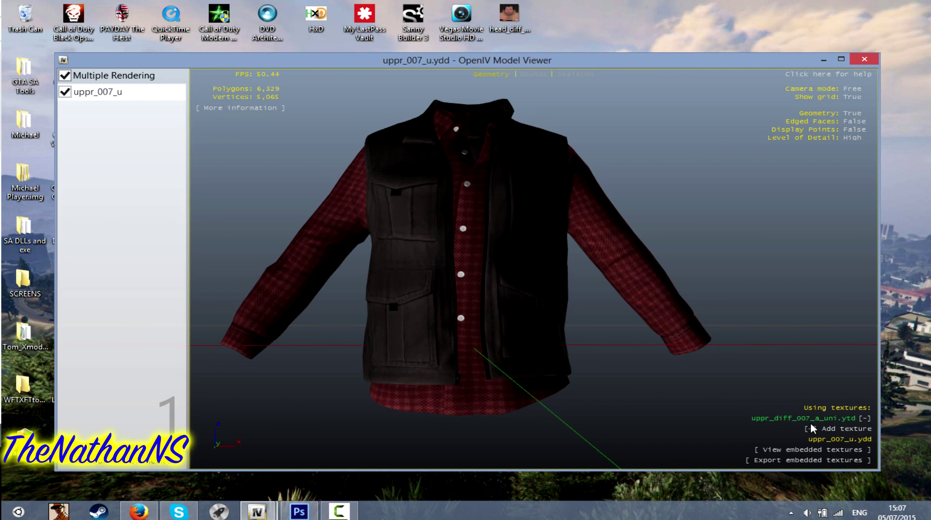
click(865, 59)
Step: Find head_000_r.ydd in the player_zero folder and view the head model with its assigned texture
scroll(495, 254, up, 15)
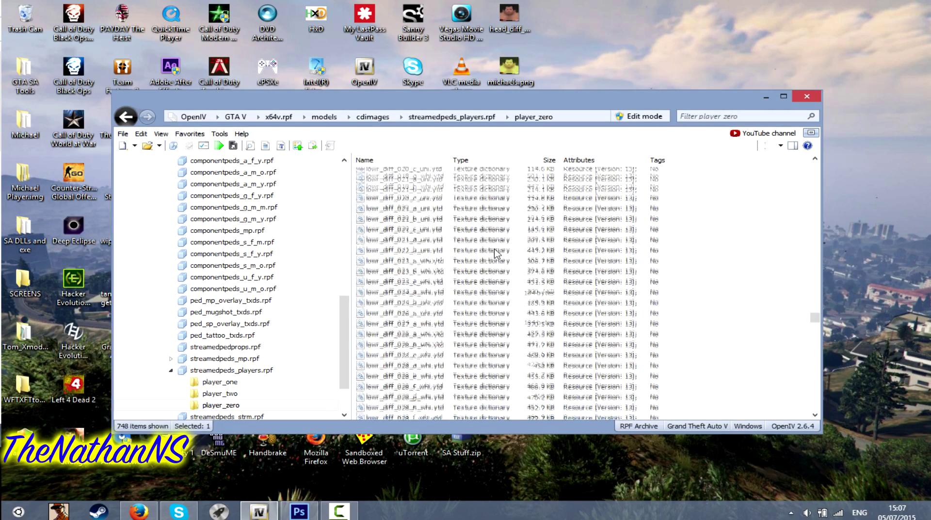
scroll(495, 253, up, 20)
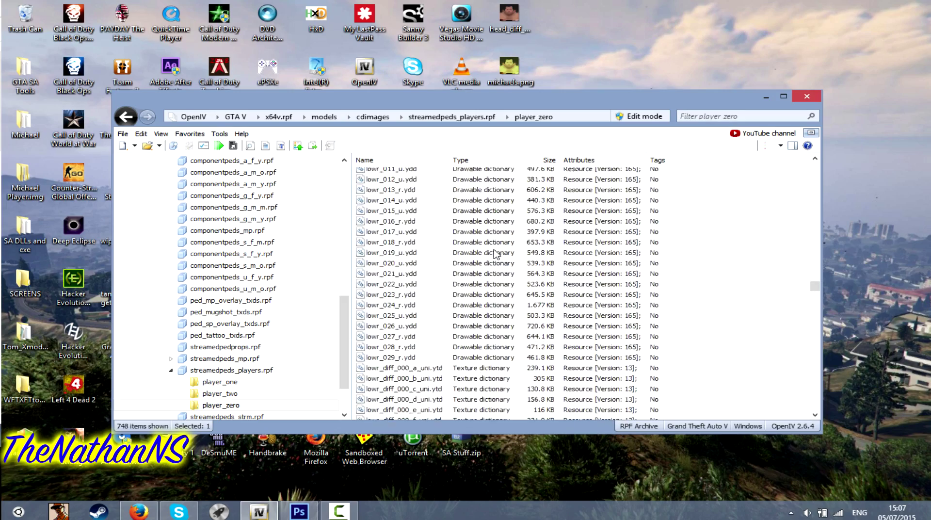
scroll(496, 254, up, 20)
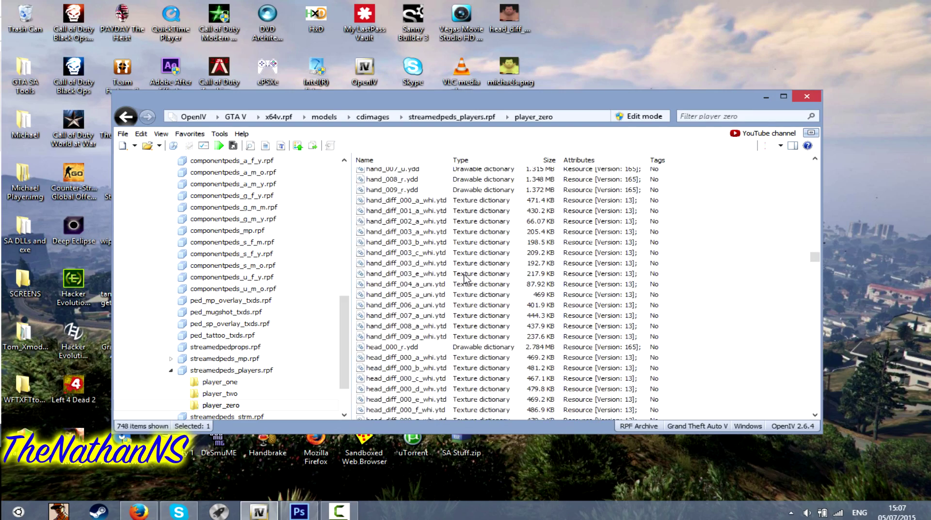
click(395, 347)
scroll(397, 339, down, 2)
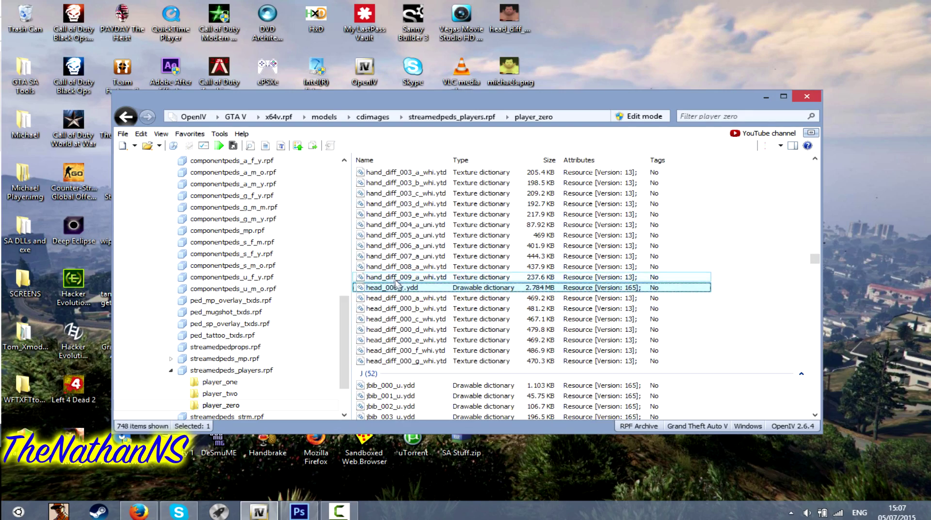
double_click(423, 291)
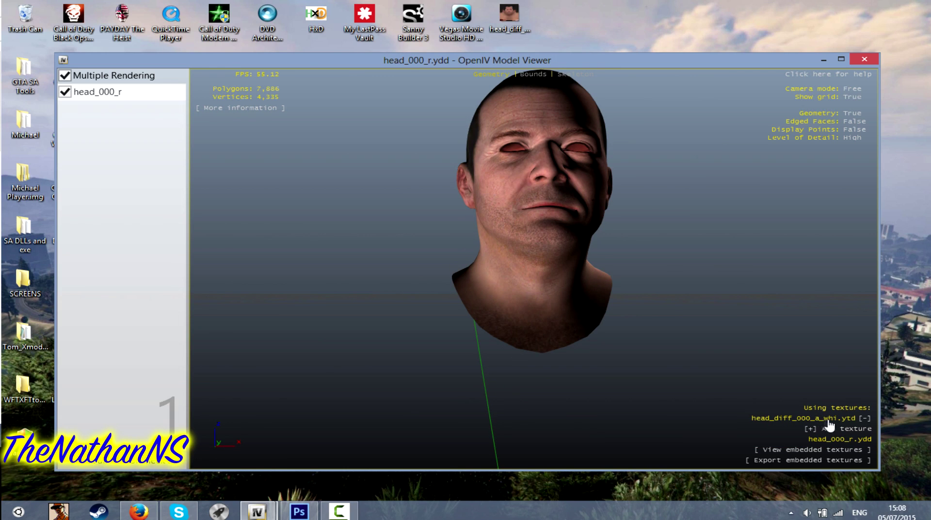
click(869, 61)
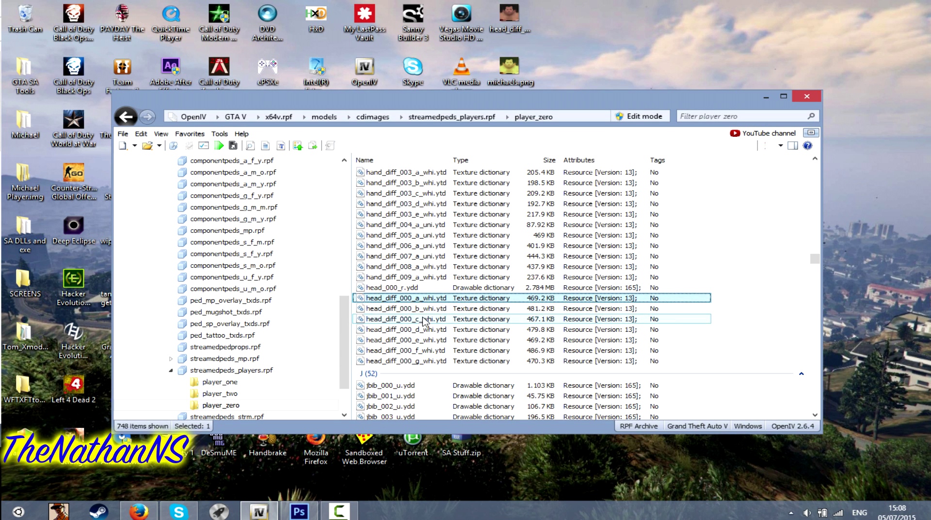
Step: Examine the alternative head textures head_diff_000_b_whi, head_diff_000_d_whi and head_diff_000_g_whi
click(410, 308)
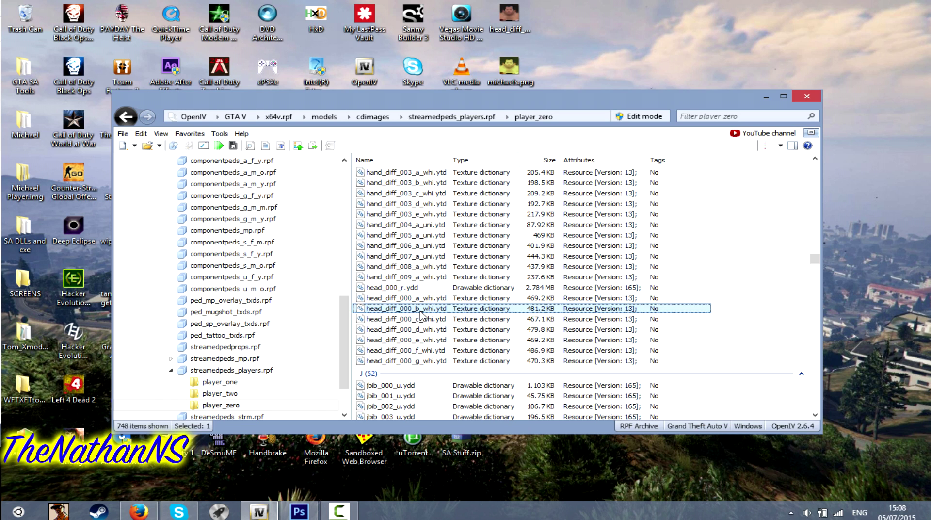
double_click(420, 314)
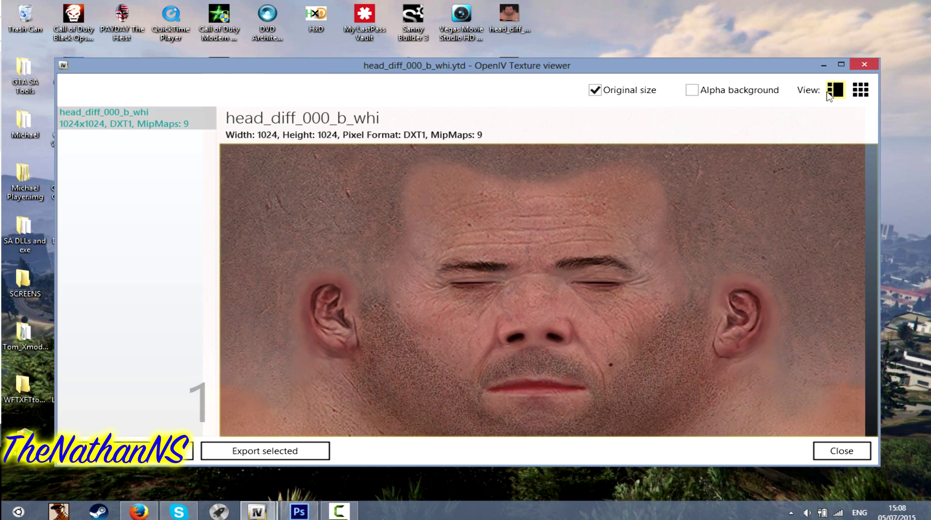
click(865, 65)
double_click(410, 330)
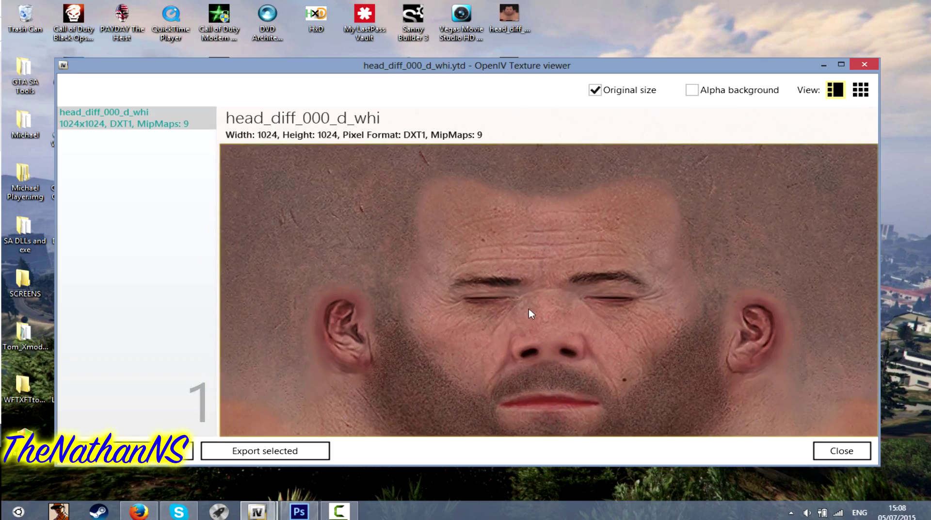
click(861, 66)
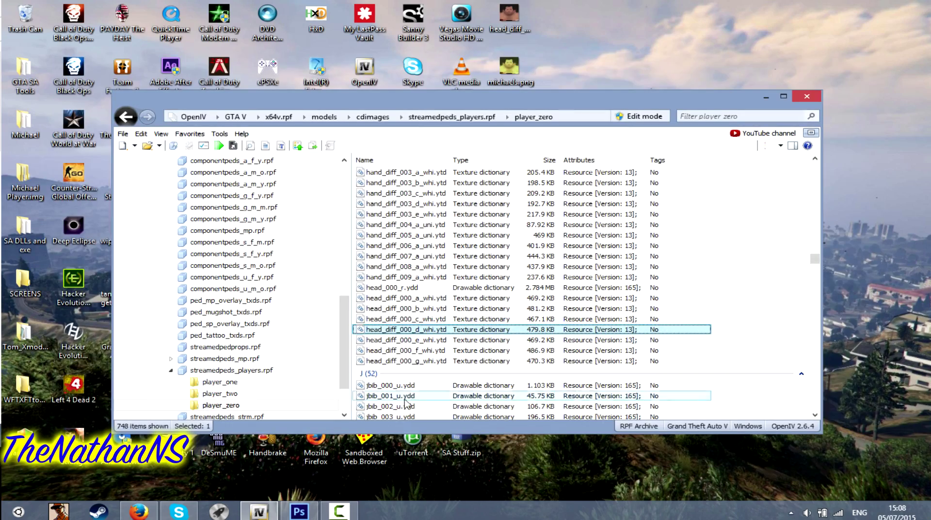
double_click(415, 361)
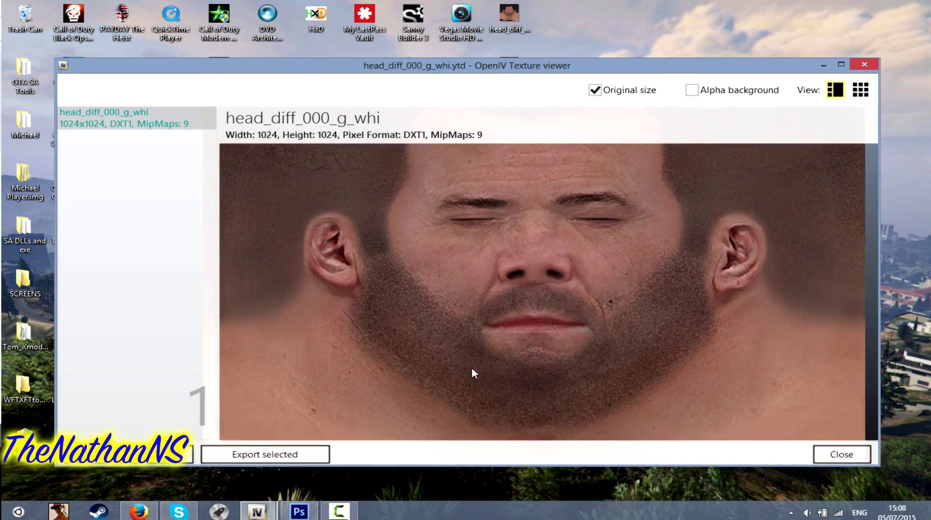
click(869, 66)
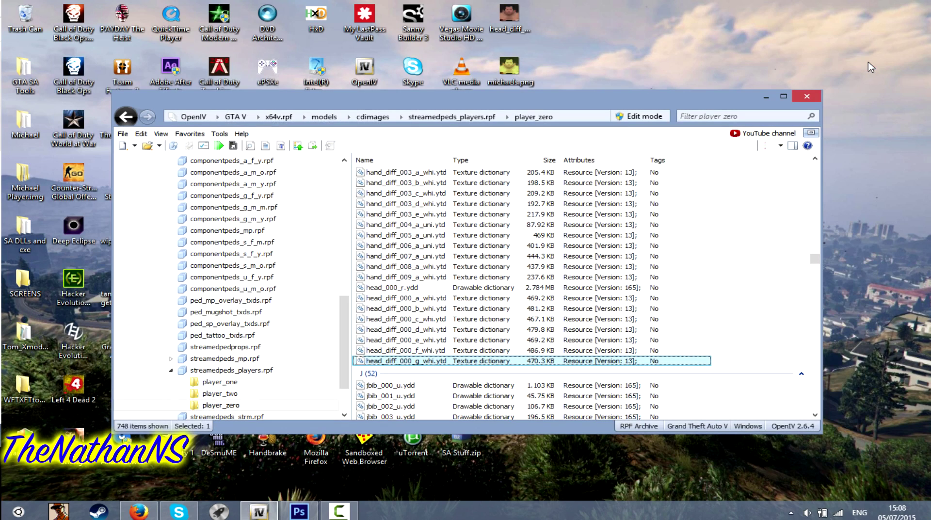
Step: Export the texture in head_diff_000_a_whi.ytd to the Desktop as a PNG image named head_diff_000_a_whi
double_click(459, 299)
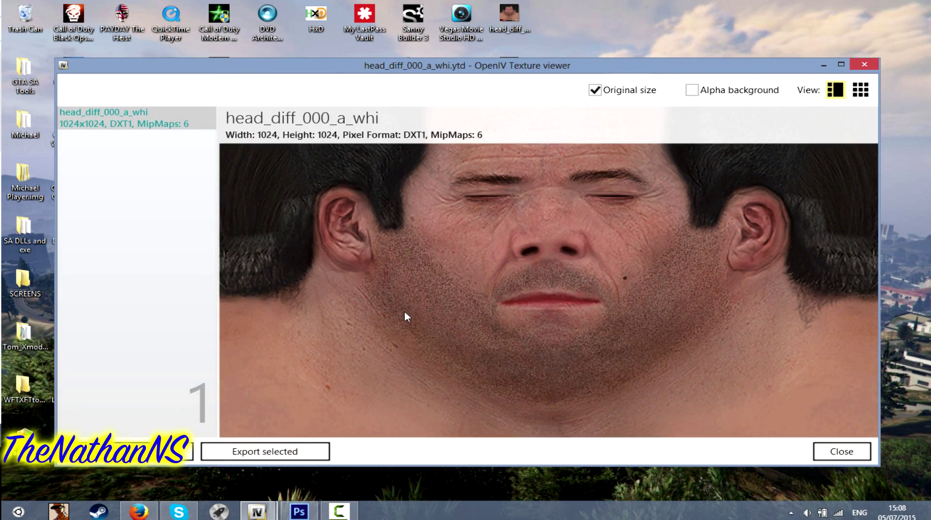
click(283, 452)
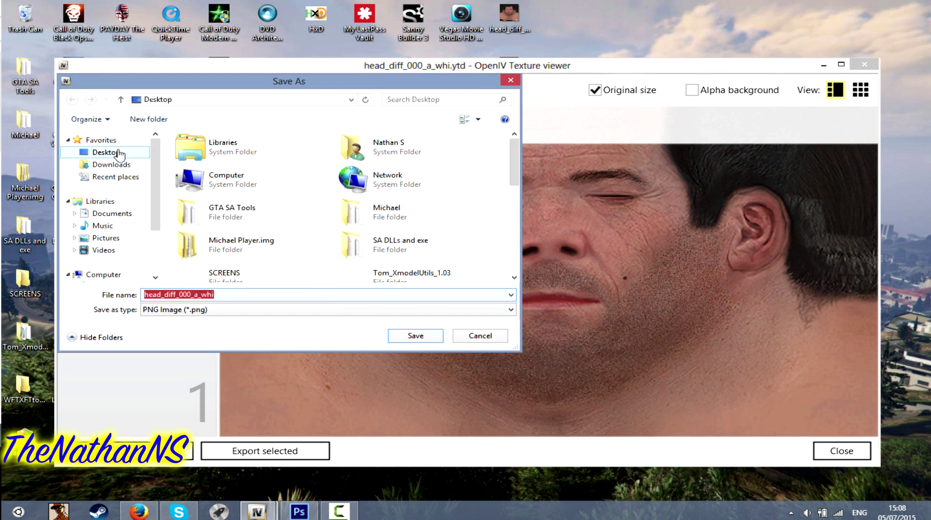
click(118, 152)
click(415, 339)
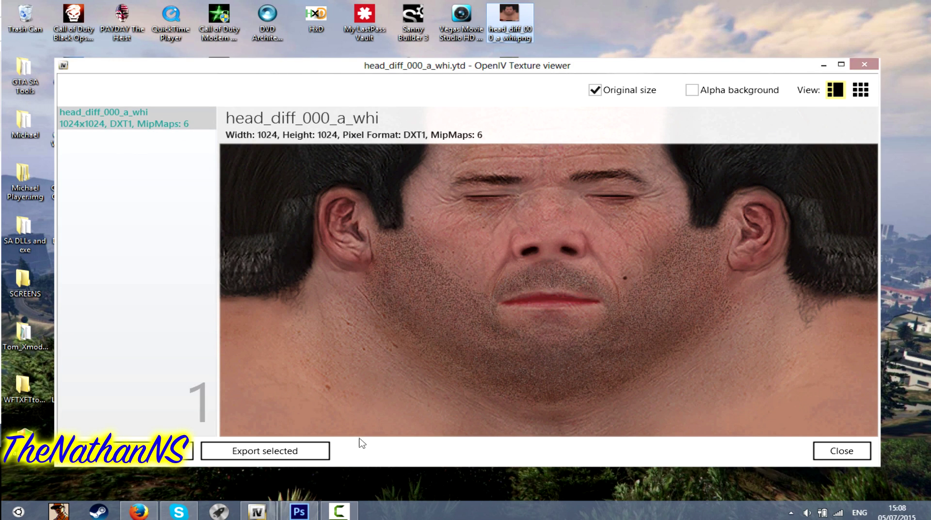
click(865, 66)
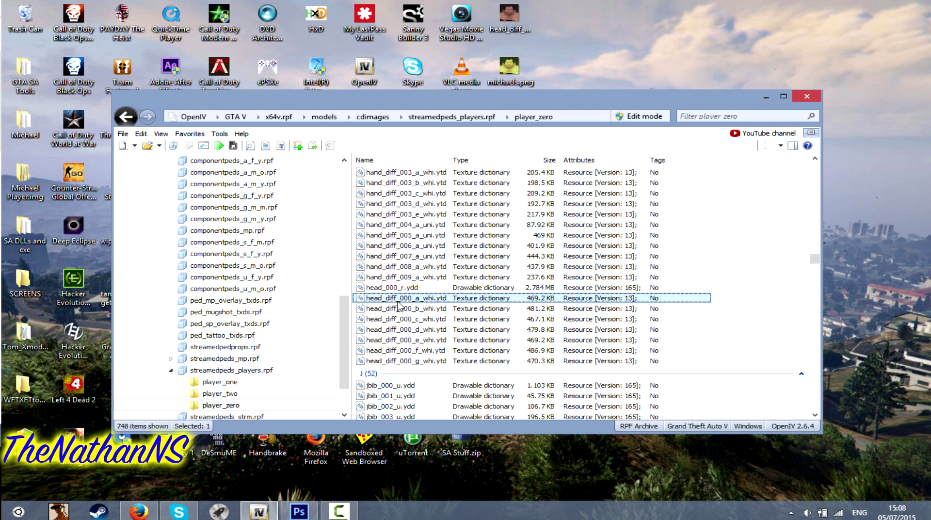
Step: View the edited head texture michaels.png from the desktop in Windows Photo Viewer, and close it
double_click(509, 68)
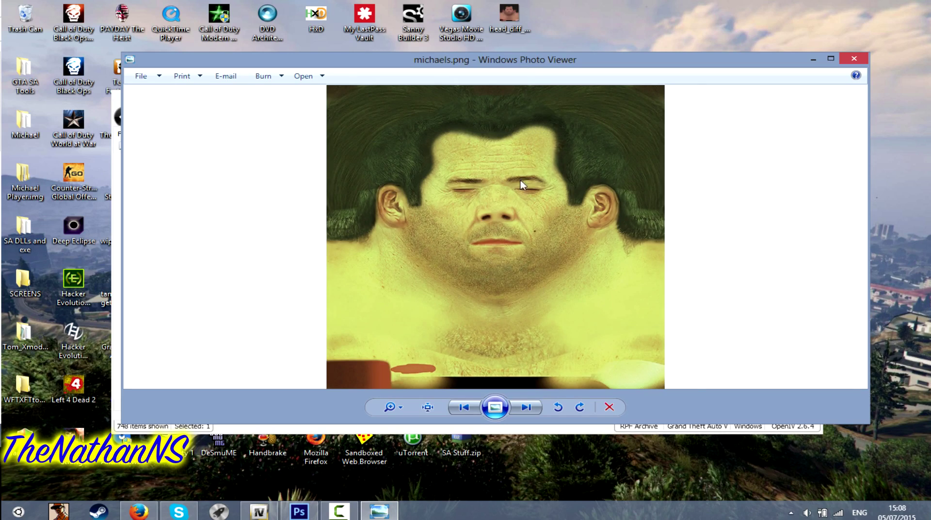
scroll(521, 184, up, 2)
scroll(545, 219, down, 2)
click(854, 59)
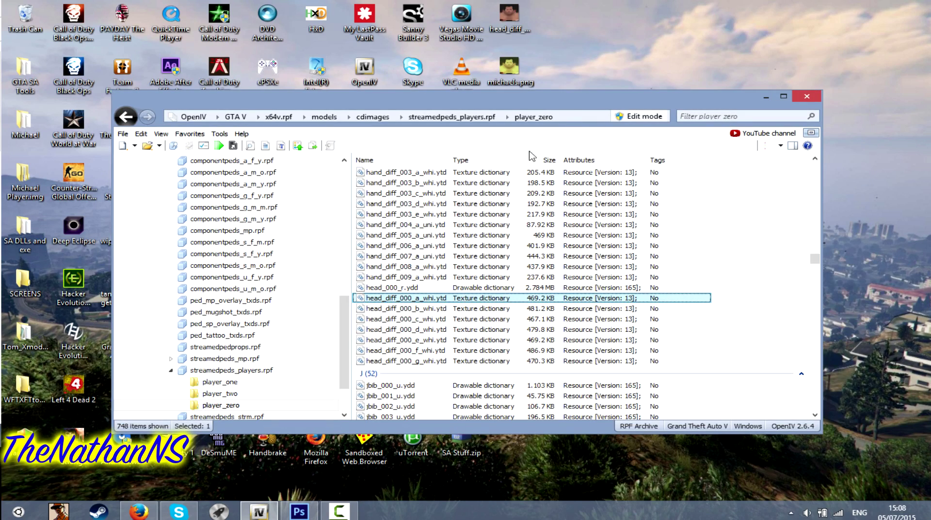
Step: Enable edit mode, replace the head_diff_000_a_whi texture with the edited michaels.png, and save the texture dictionary
click(633, 118)
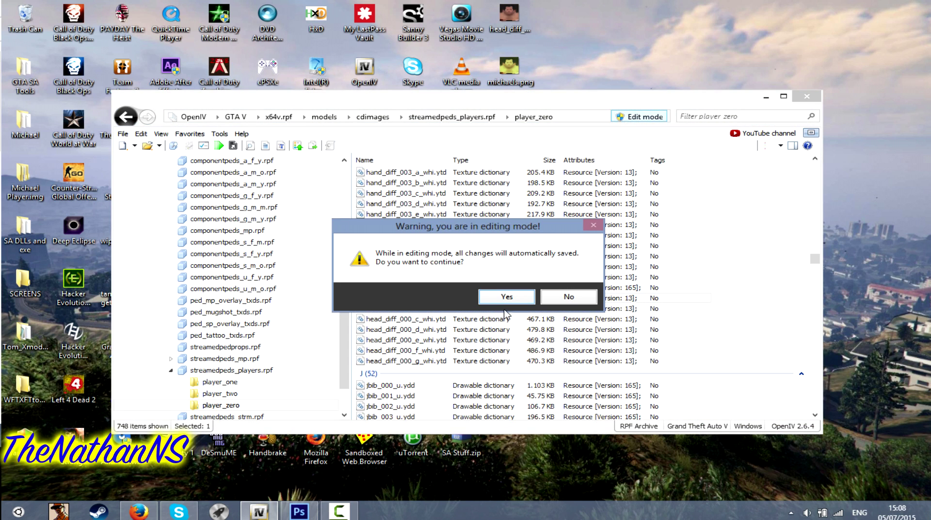
click(509, 297)
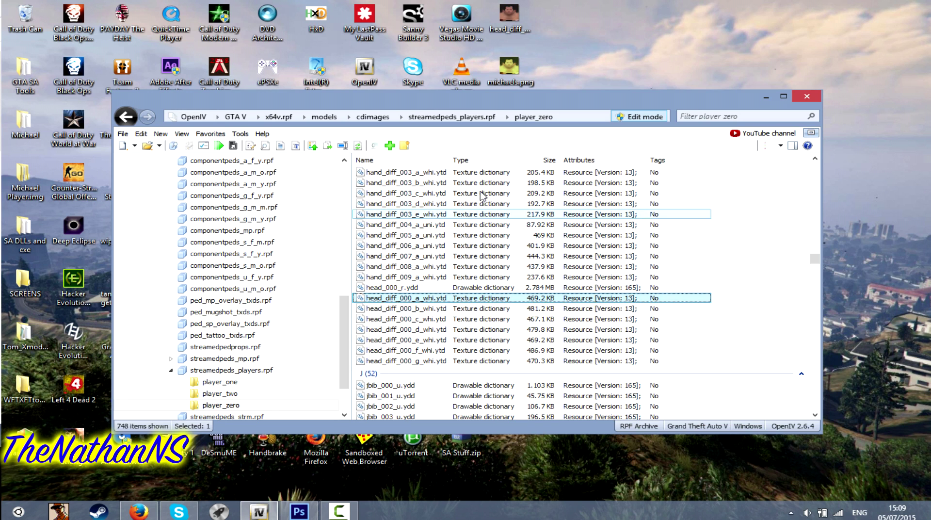
double_click(436, 299)
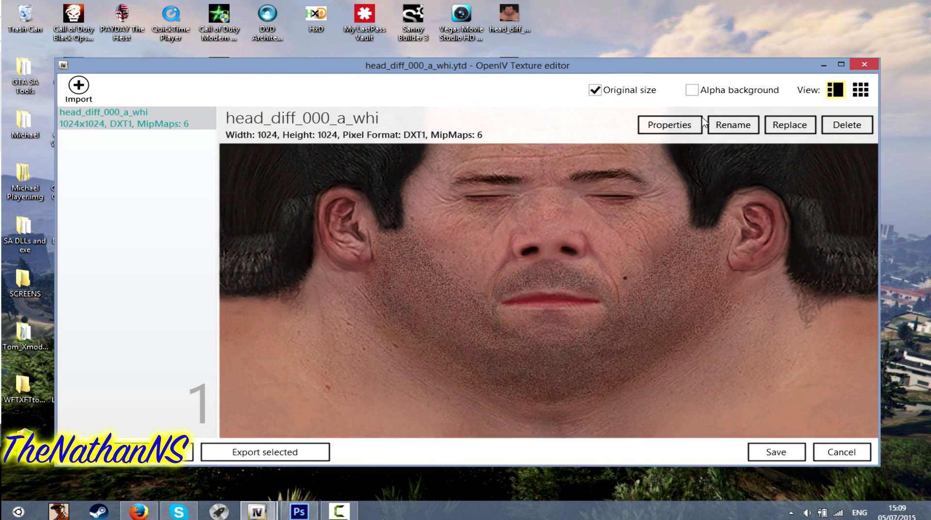
click(789, 125)
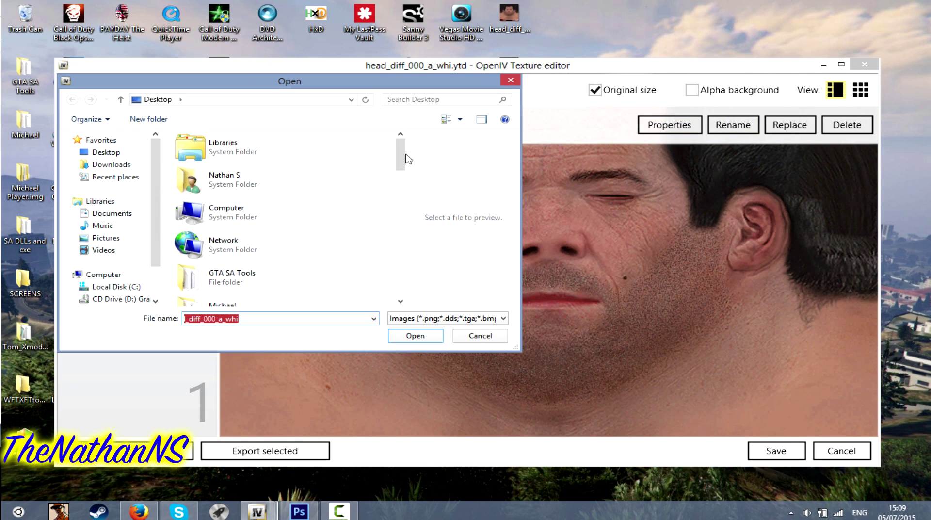
drag(403, 153, 401, 250)
double_click(246, 282)
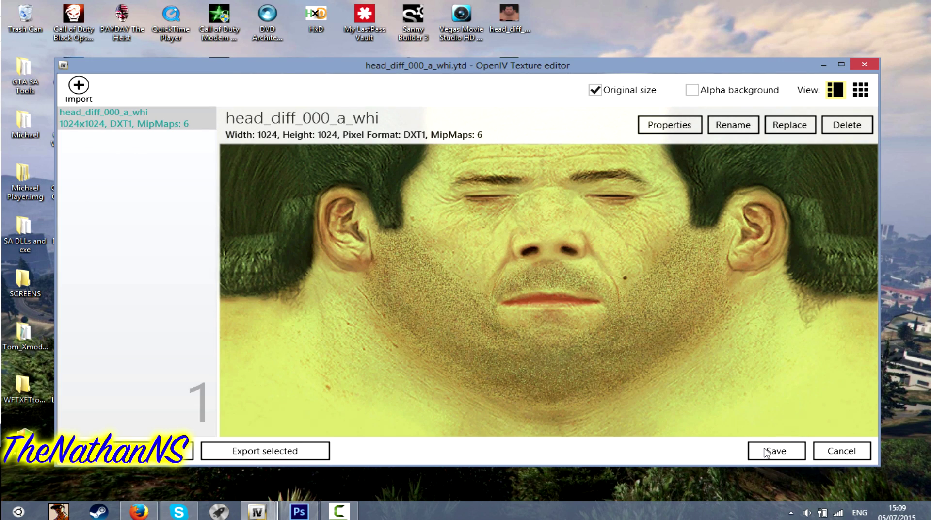
click(764, 448)
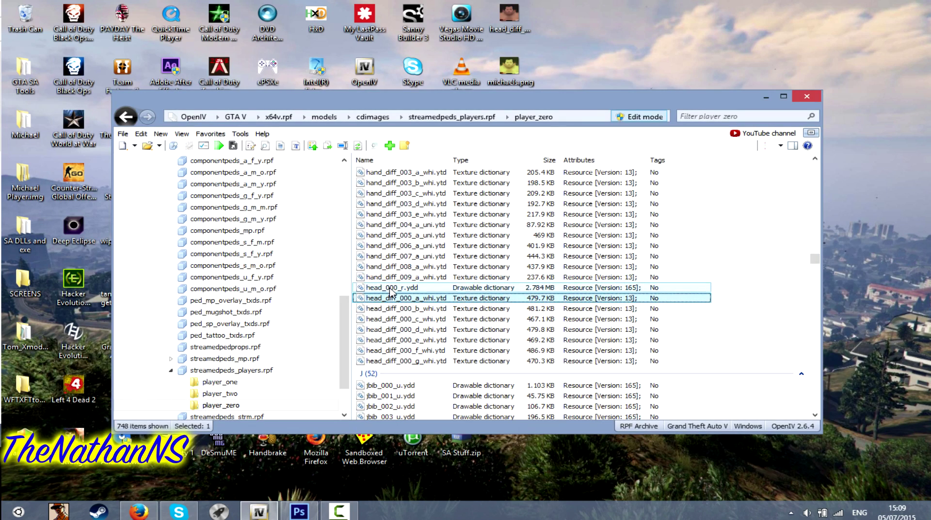
Step: View the head_000_r.ydd model again to check the replaced texture on the head
click(390, 289)
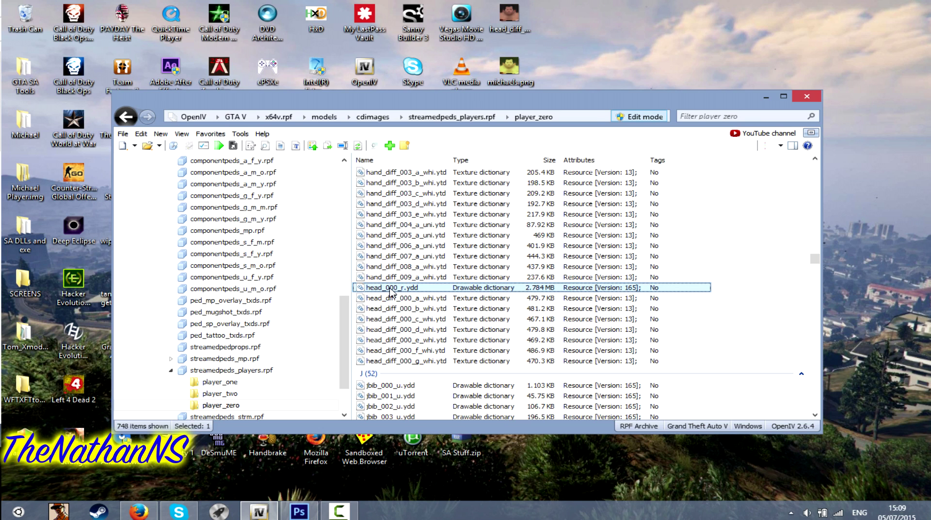
double_click(391, 289)
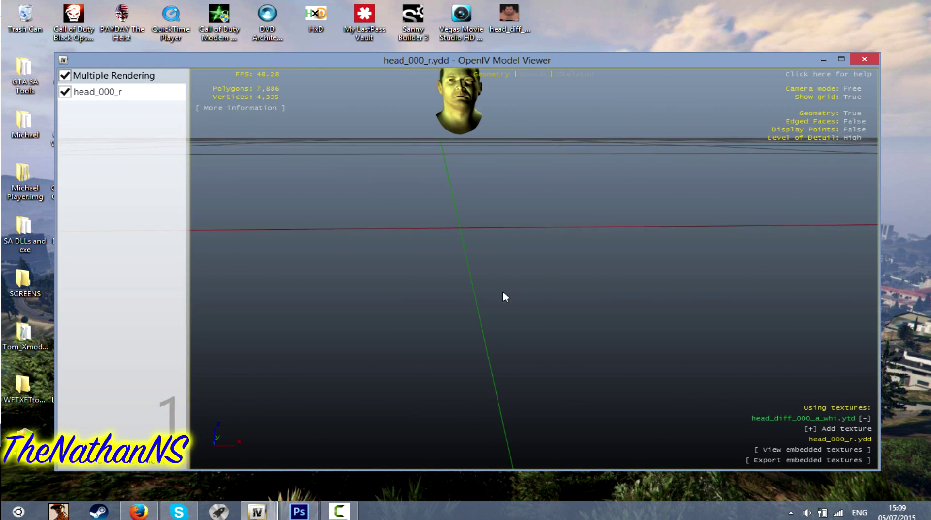
click(586, 304)
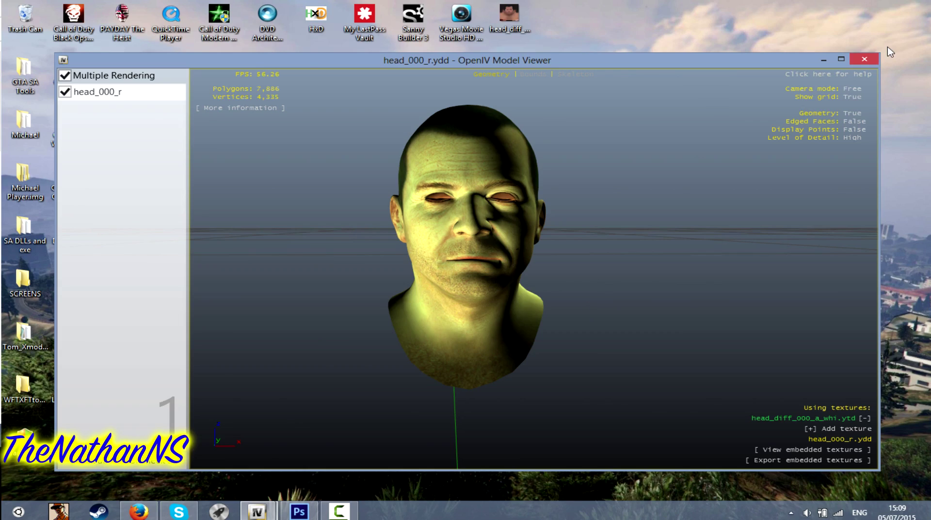
click(876, 61)
Step: Look through the player_zero lowr, task, uppr and jbib files, and collapse the streamedpeds_players.rpf archive
scroll(796, 334, down, 10)
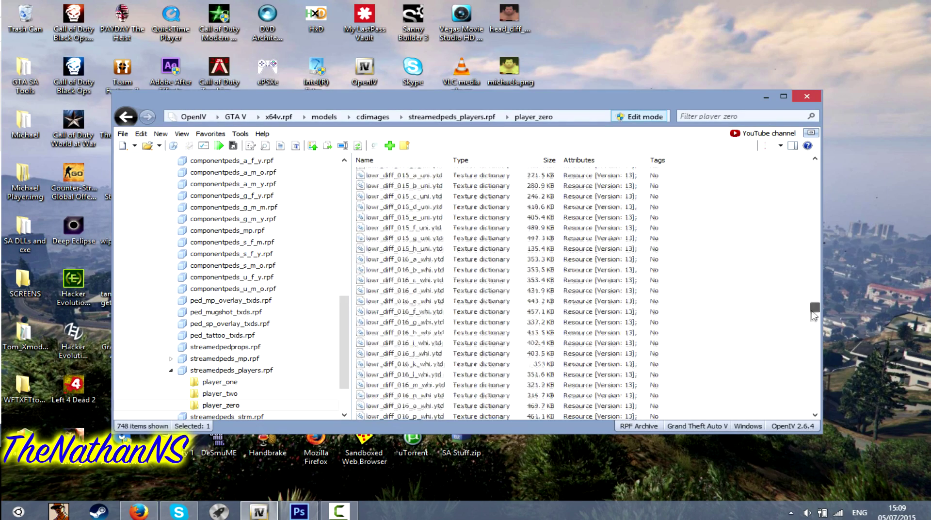
scroll(798, 342, down, 10)
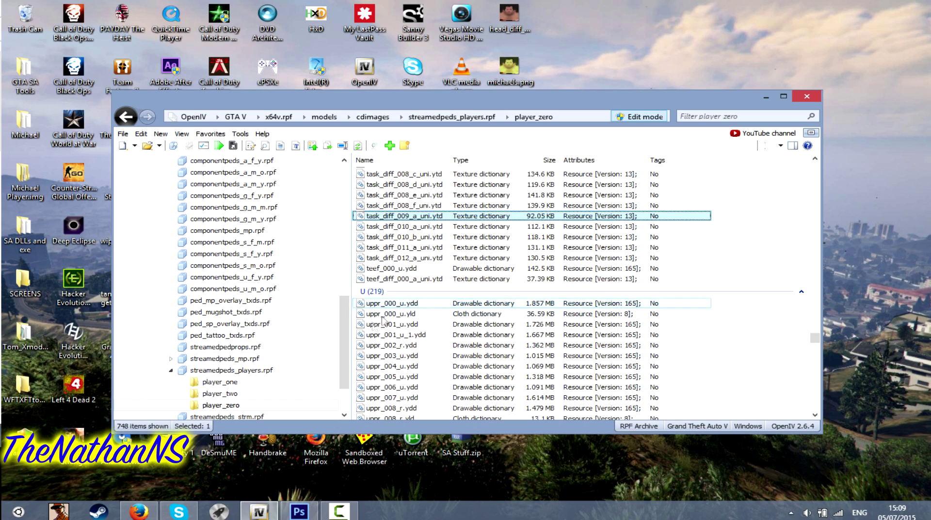
scroll(383, 332, down, 8)
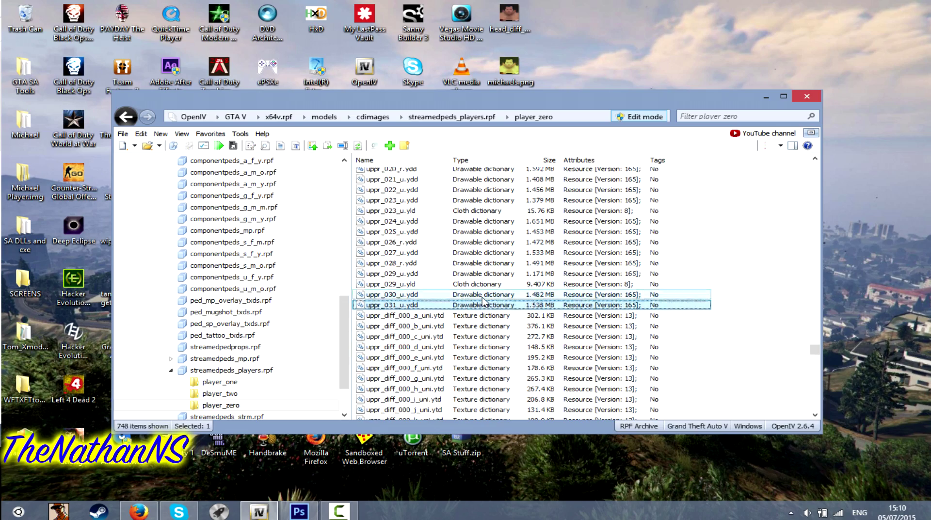
scroll(485, 303, up, 7)
scroll(485, 303, up, 6)
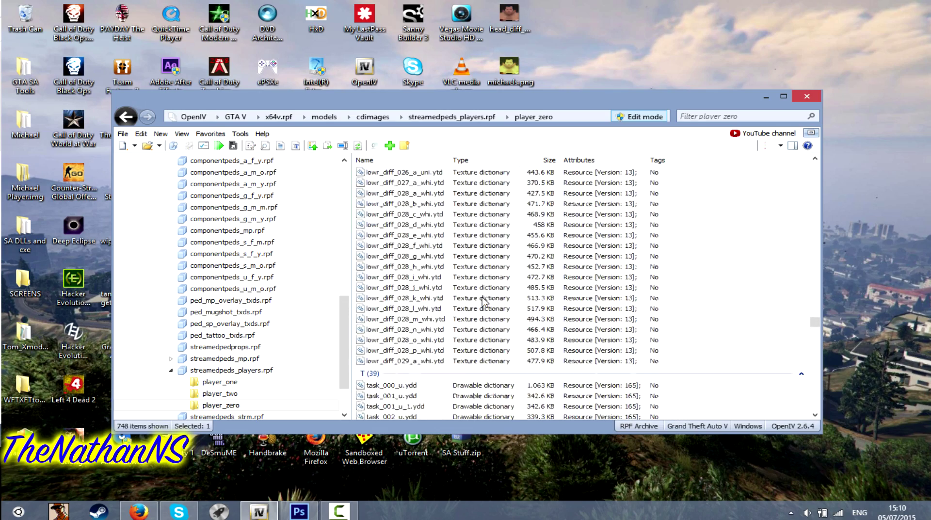
scroll(484, 302, up, 7)
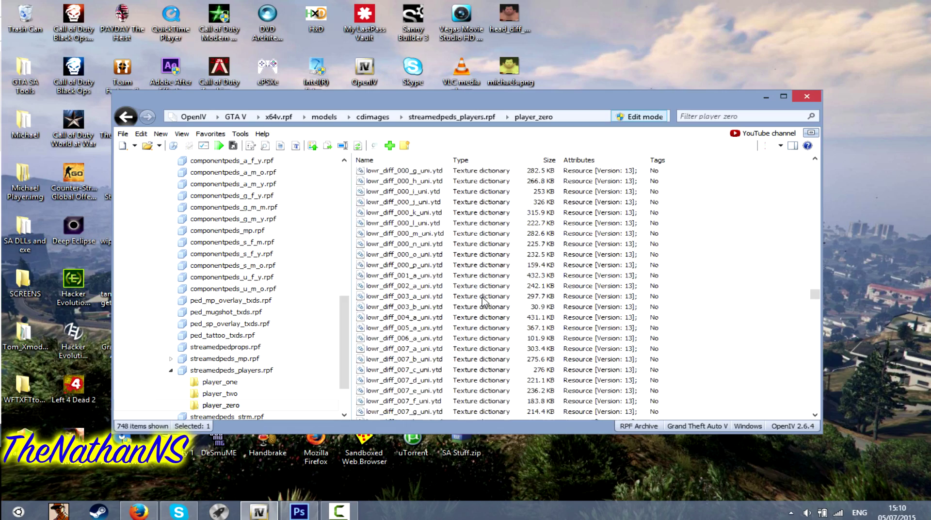
scroll(483, 301, up, 8)
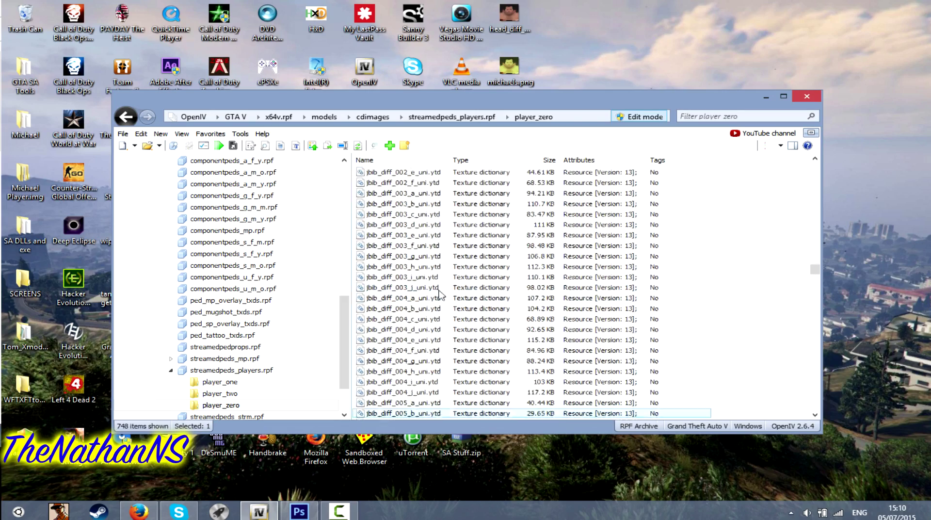
click(170, 370)
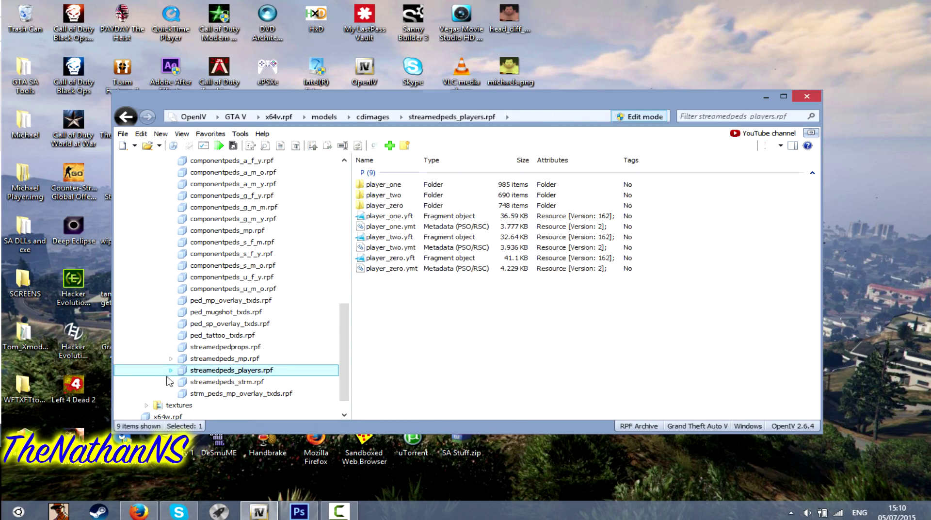